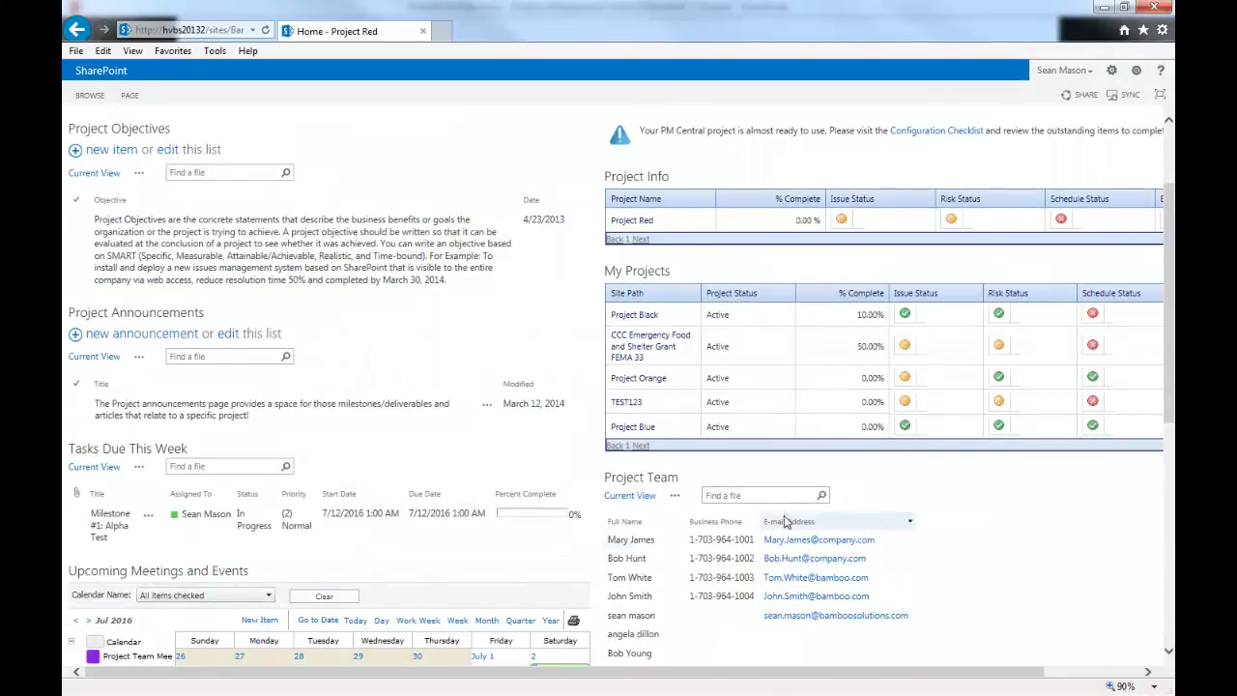
Step: Look over the Project Red home page's upcoming meetings calendar, project team list and recently modified documents
left_click_drag(1166, 425, 1070, 602)
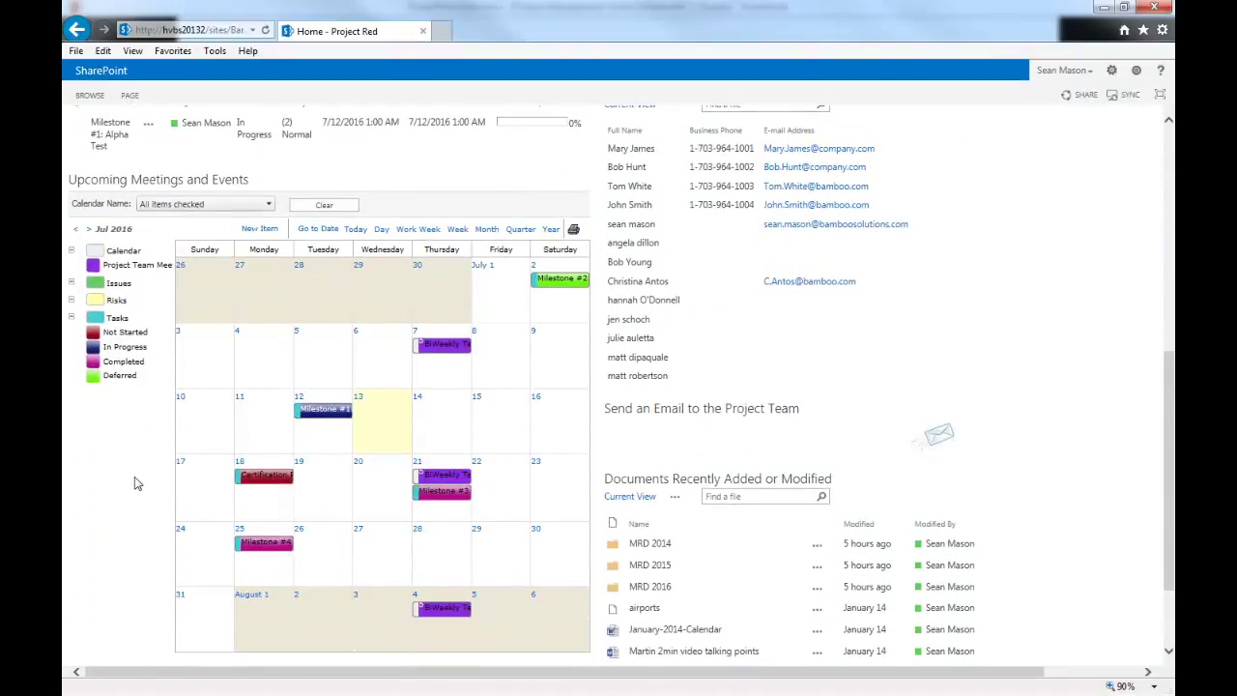
scroll(138, 463, "down", 2)
left_click_drag(1163, 417, 1154, 383)
left_click(1166, 419)
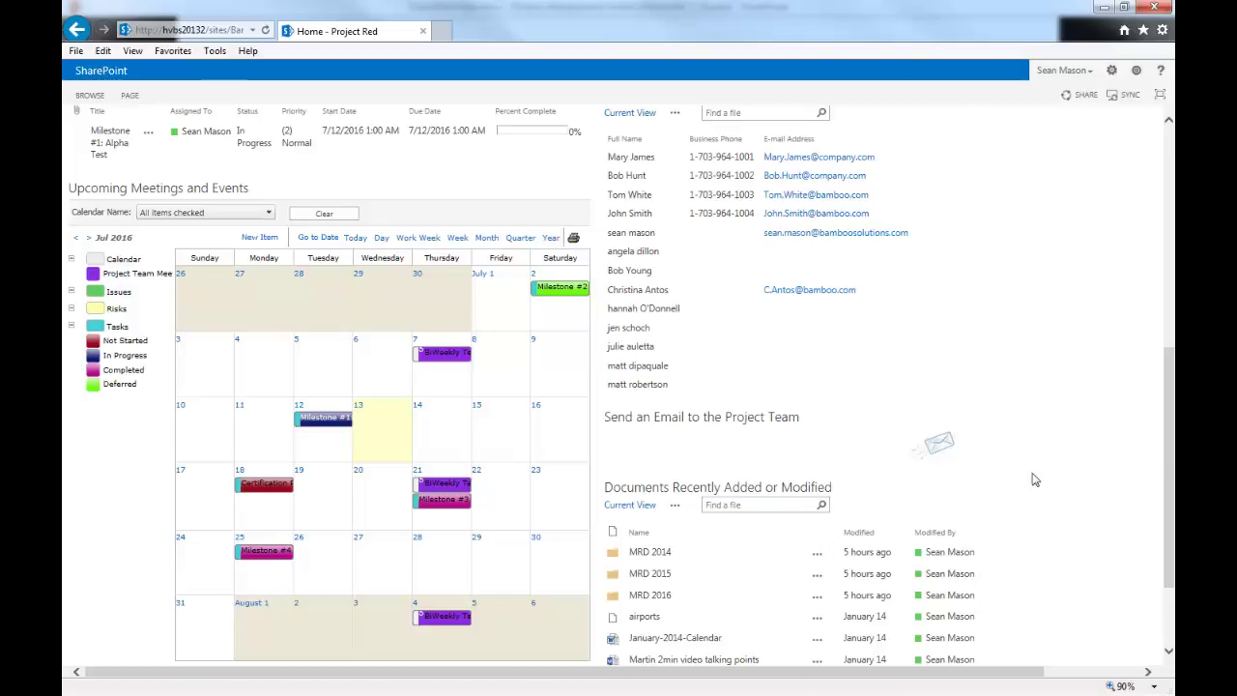
scroll(1172, 477, "down", 1)
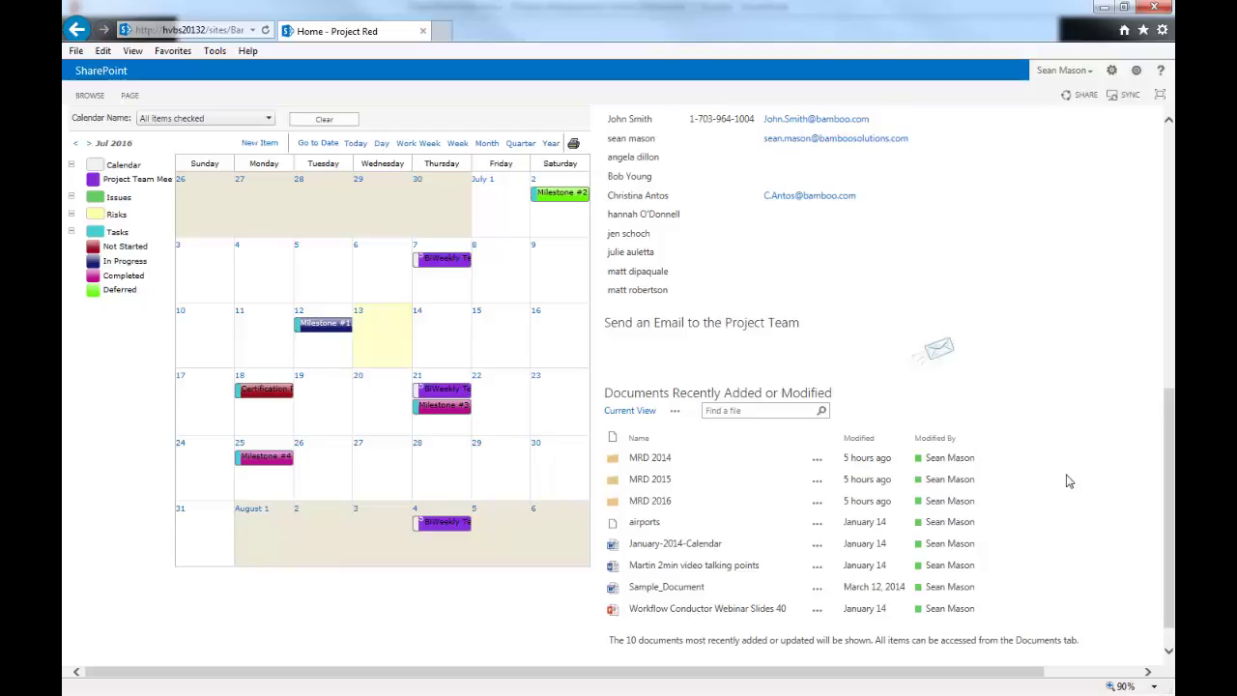
scroll(1071, 482, "up", 1)
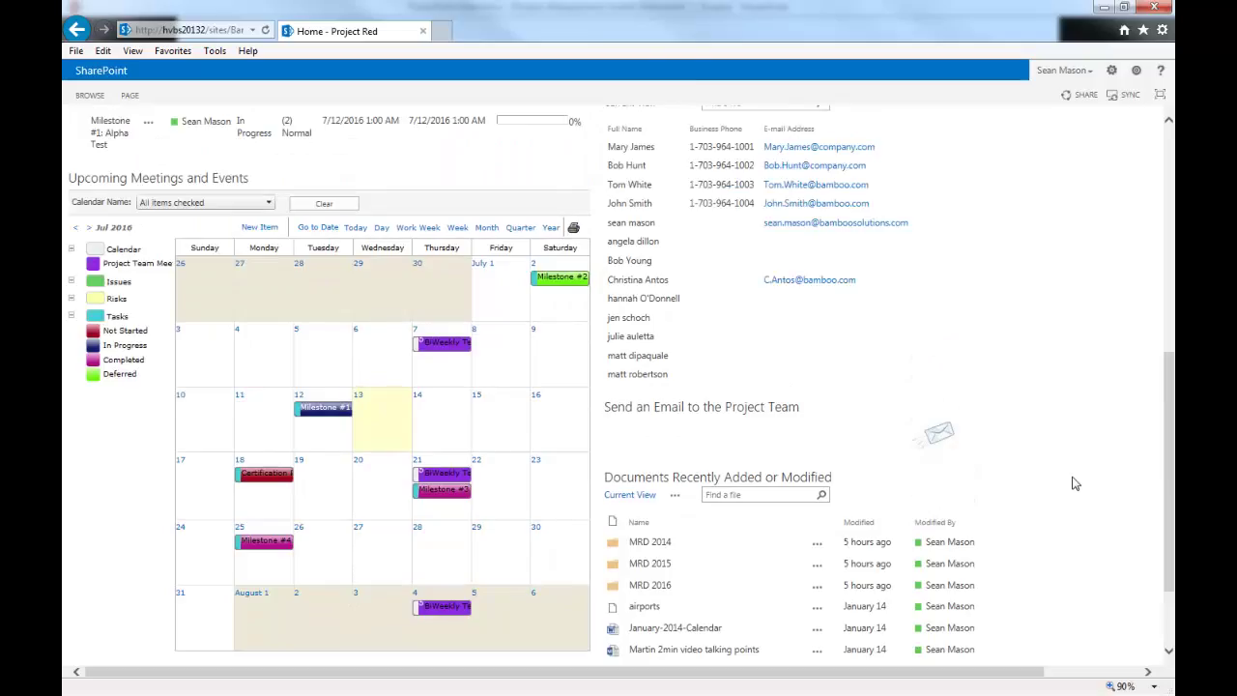
Step: Open the form for sending an email to the project team and place the cursor in its message body
left_click(939, 437)
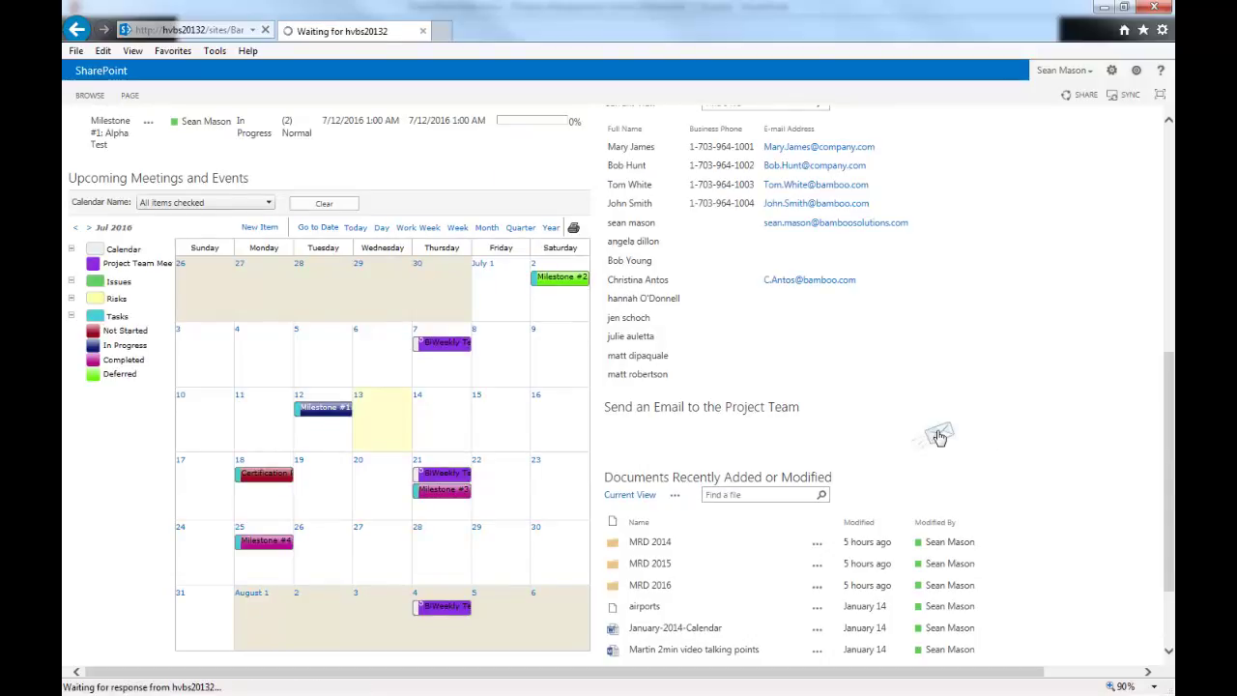
left_click_drag(1164, 393, 1170, 334)
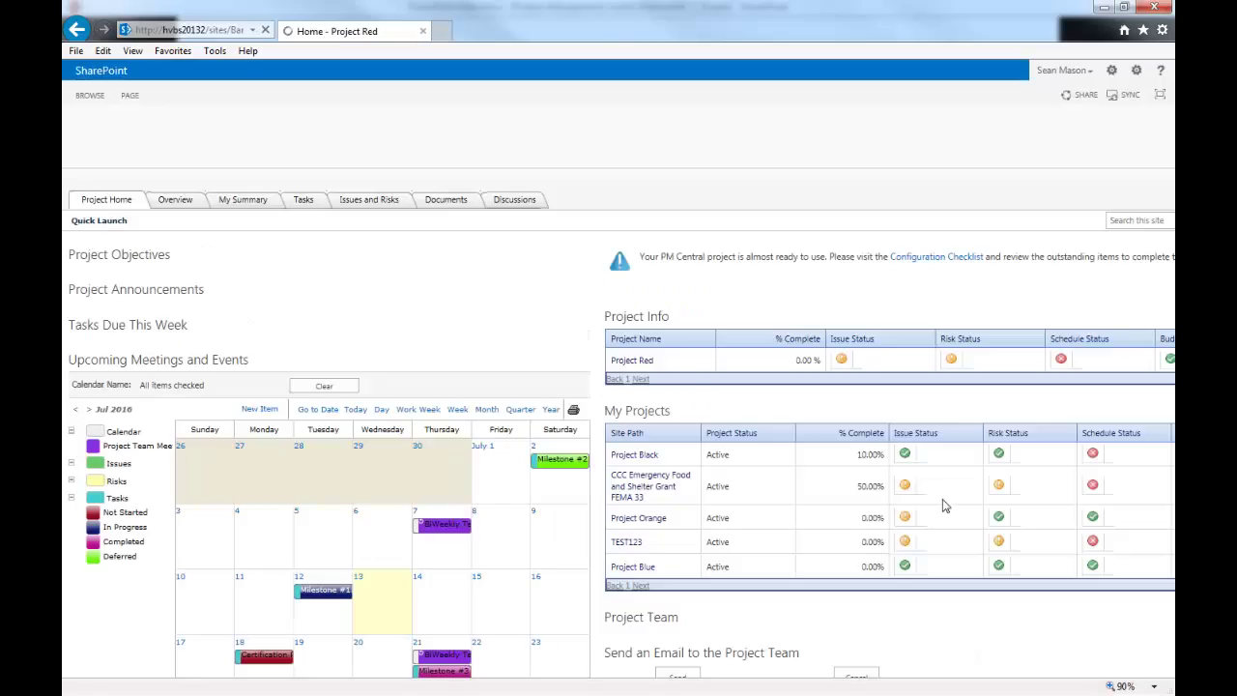
scroll(986, 618, "down", 6)
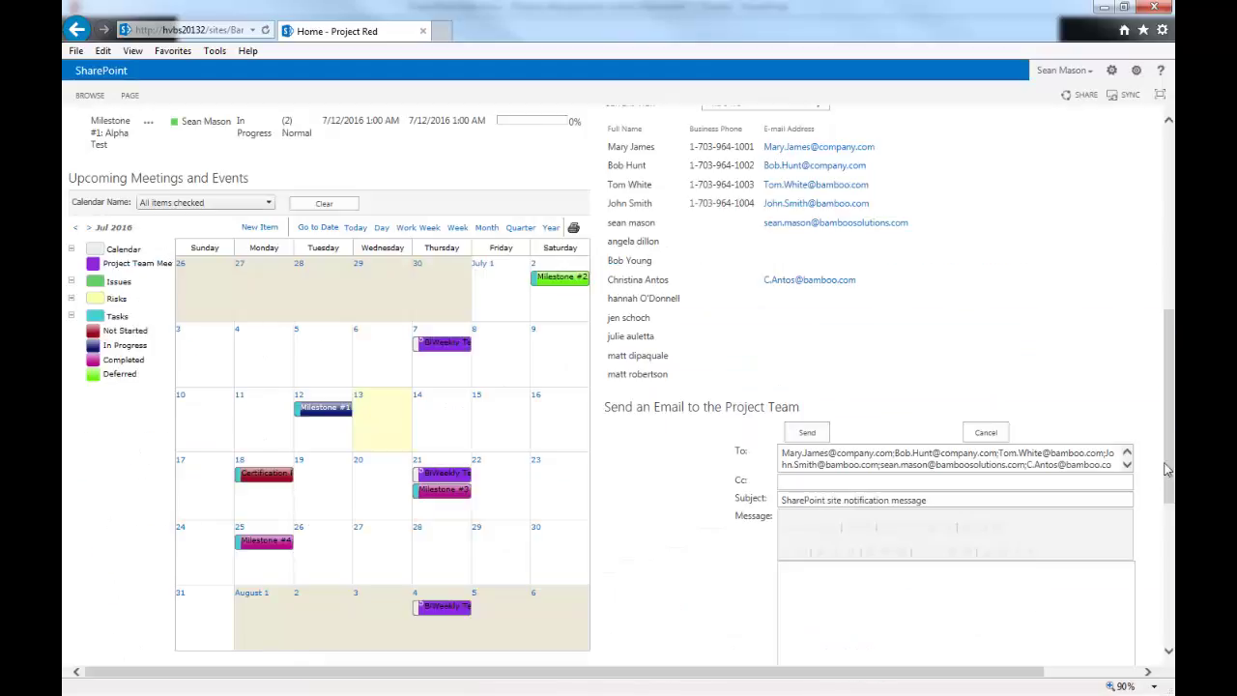
scroll(1167, 469, "down", 3)
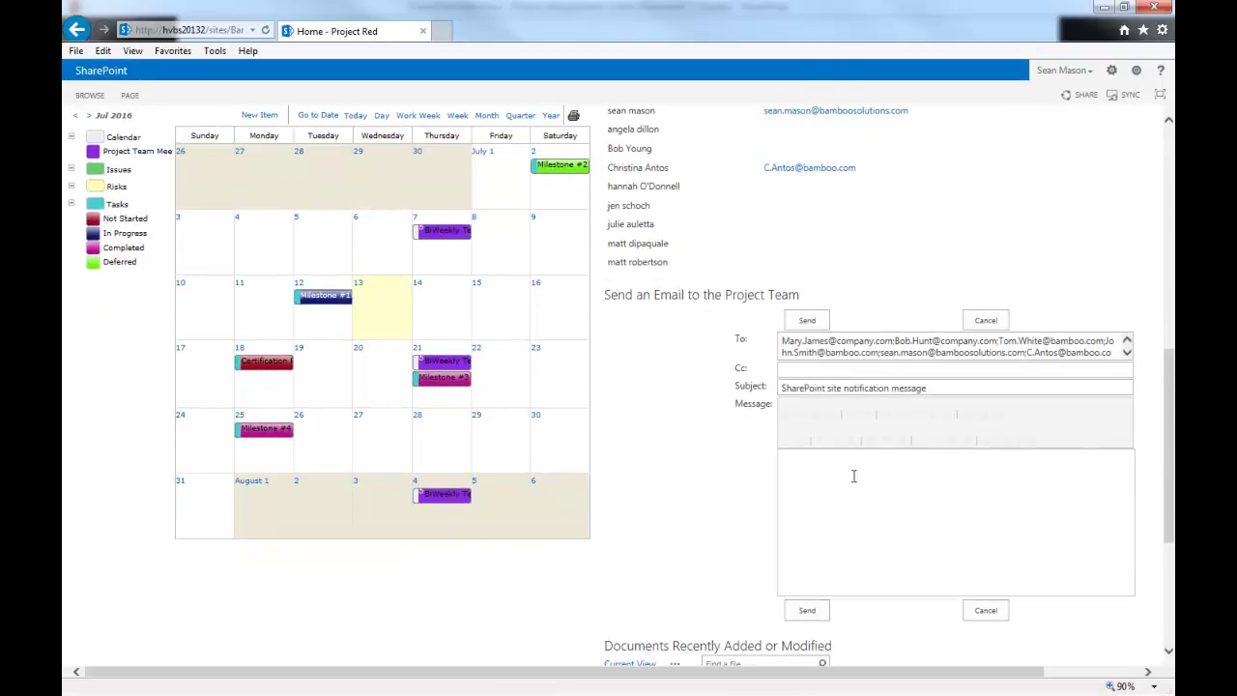
left_click(846, 501)
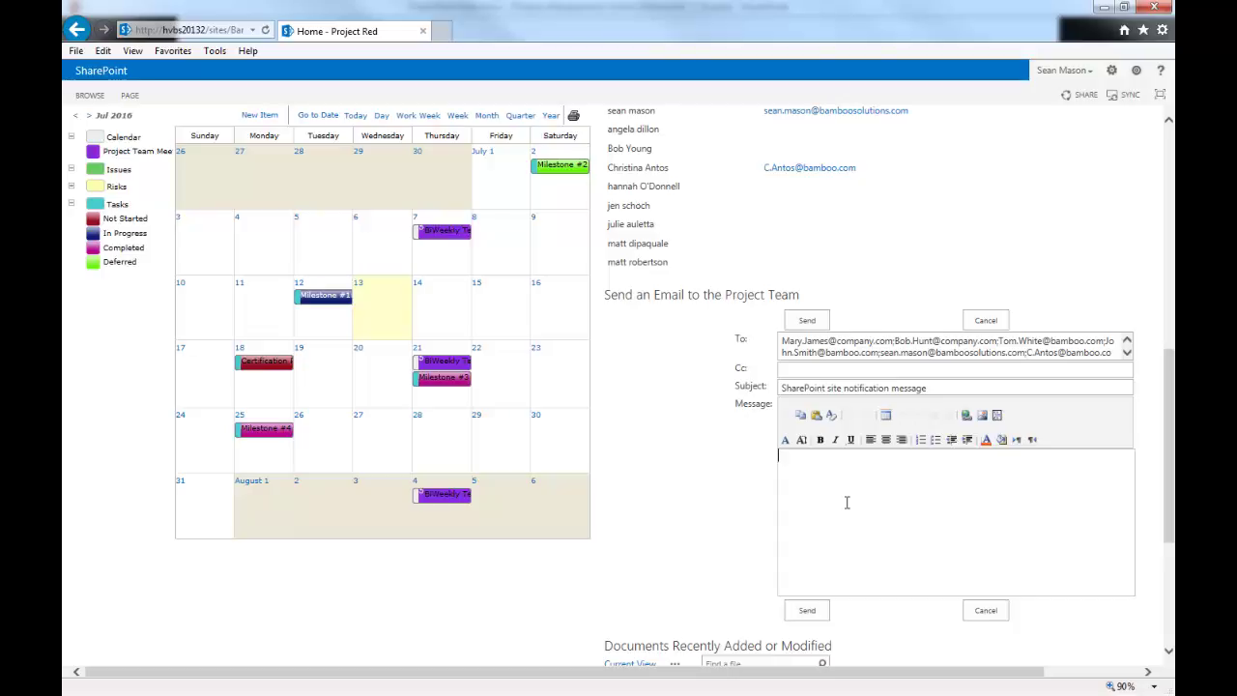
Step: Examine the Project Info and My Projects tables on the home page, including their schedule and budget status columns
left_click_drag(1169, 404, 1167, 345)
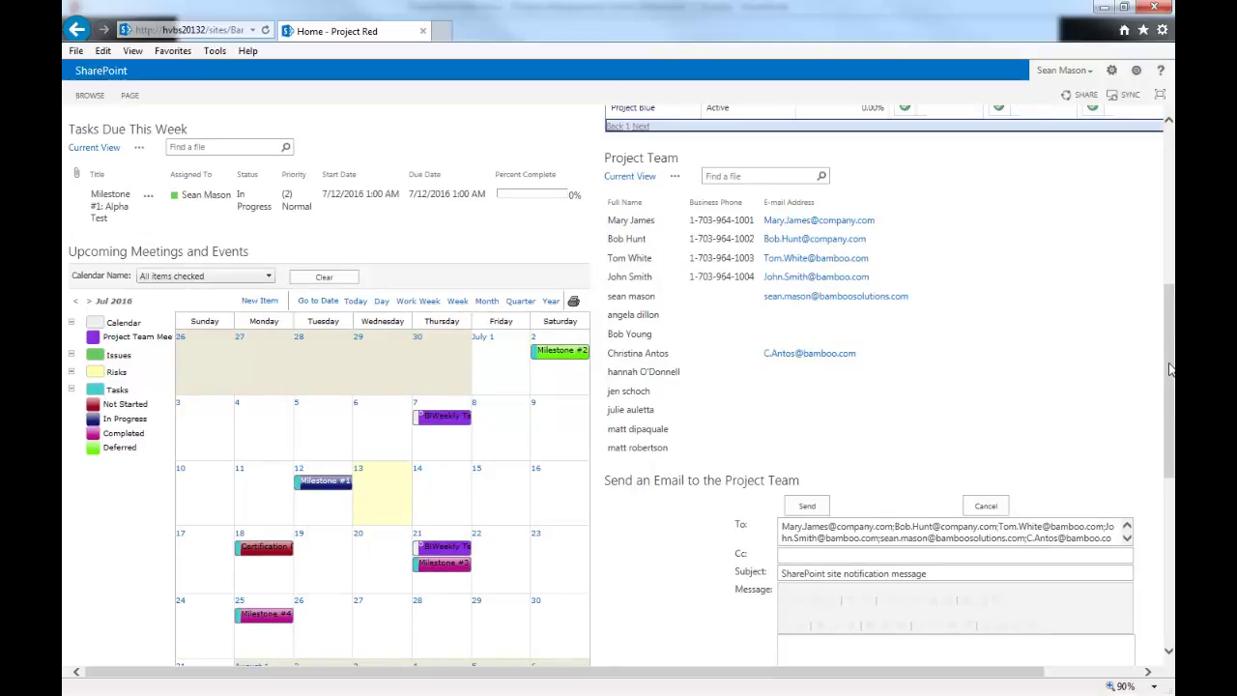
left_click_drag(1171, 372, 1170, 199)
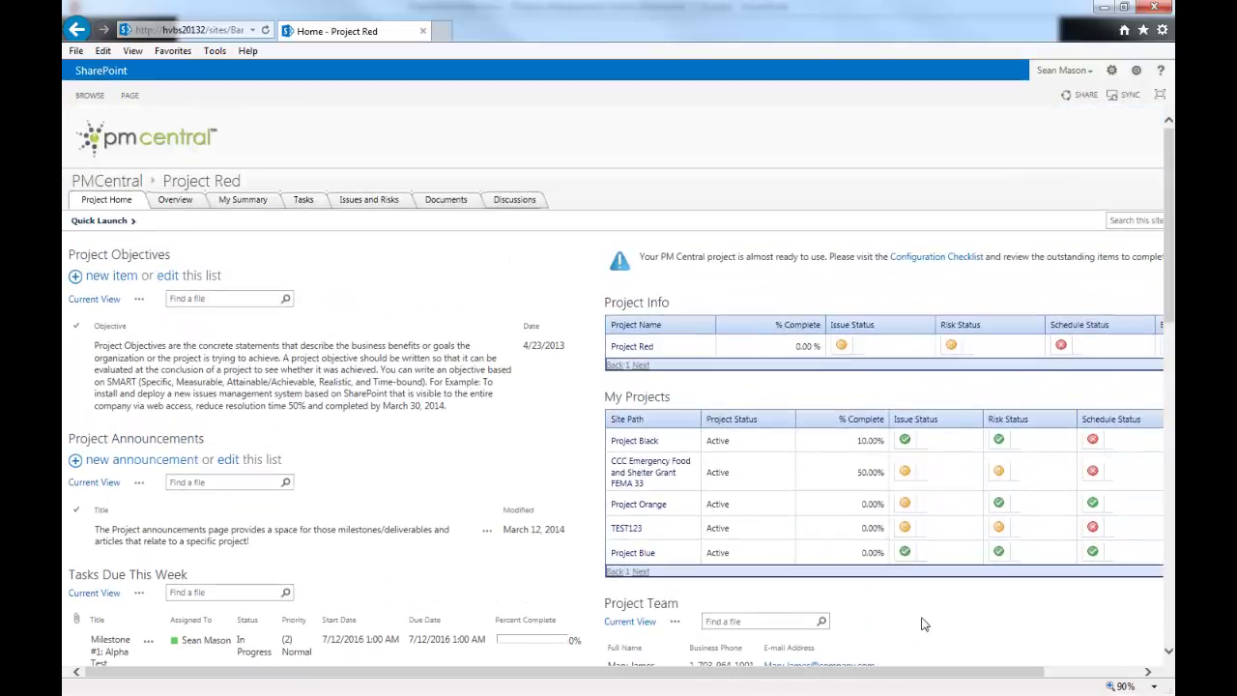
left_click_drag(922, 674, 1025, 655)
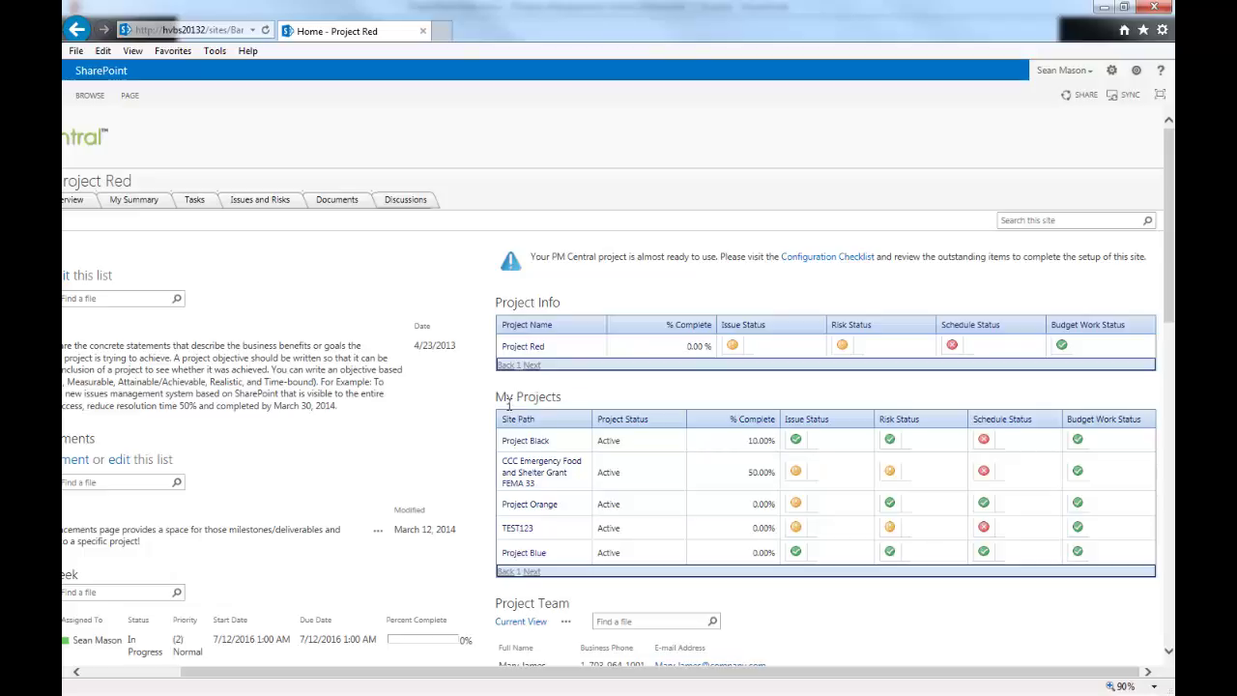
left_click_drag(497, 398, 566, 401)
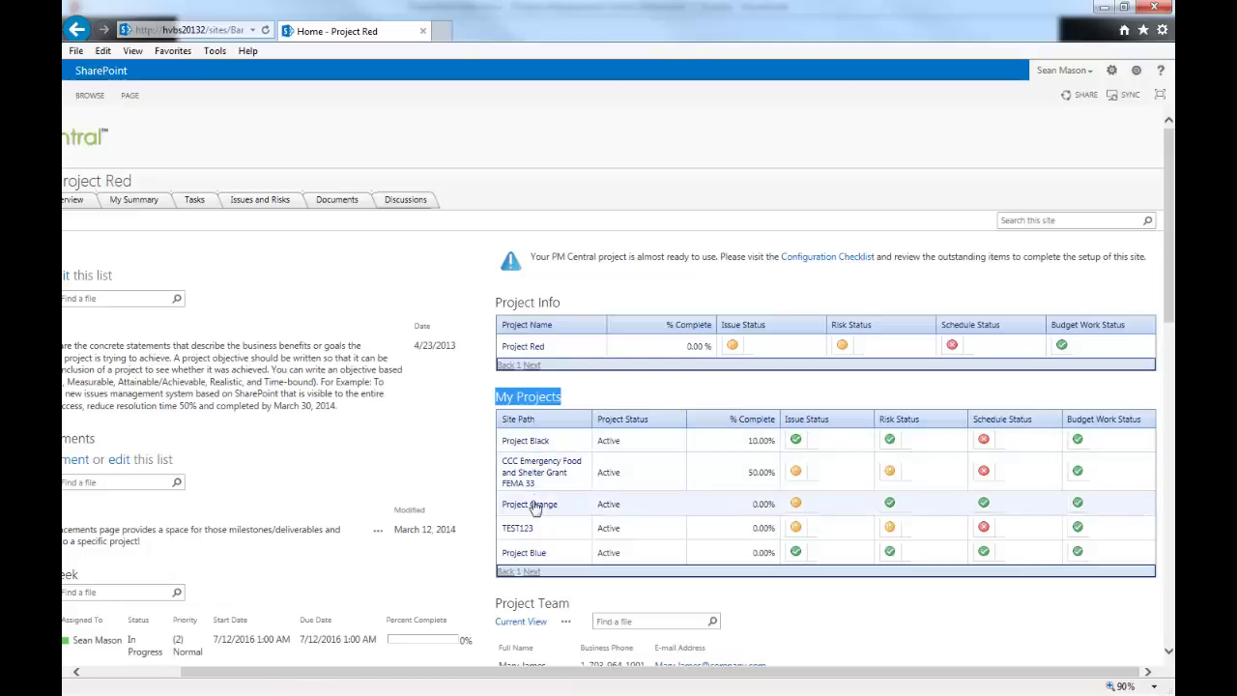
left_click(563, 348)
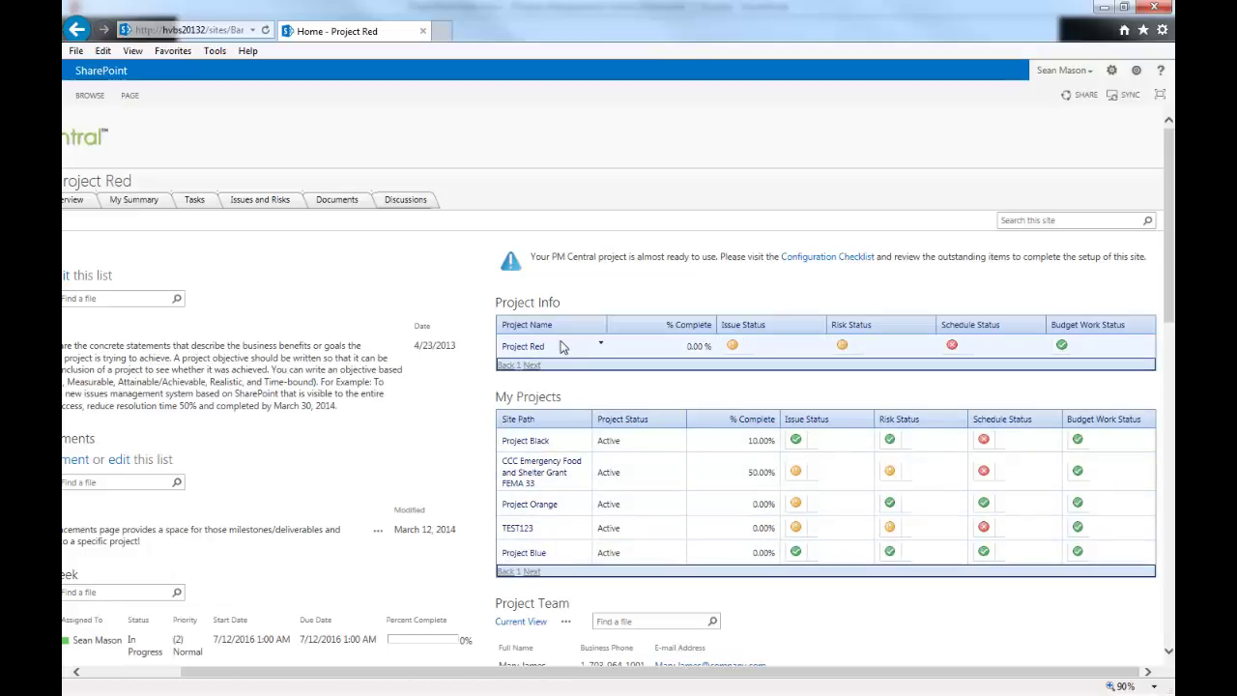
left_click_drag(560, 347, 512, 350)
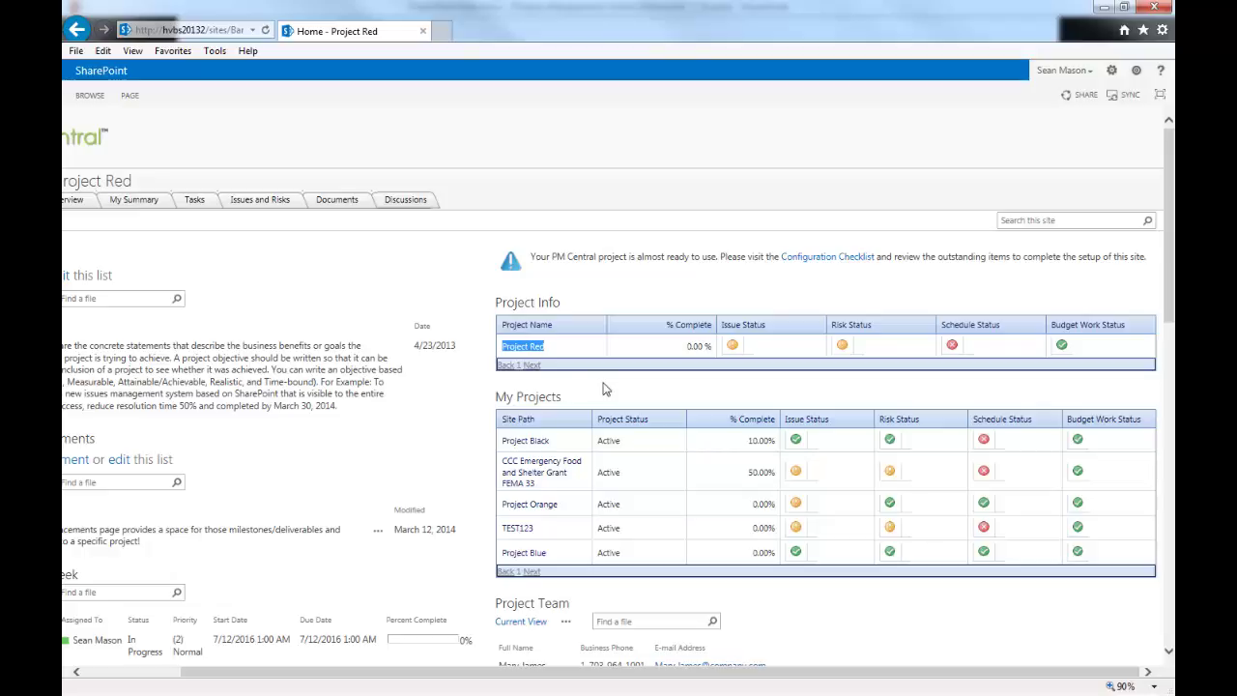
left_click_drag(496, 398, 565, 399)
left_click_drag(538, 671, 492, 671)
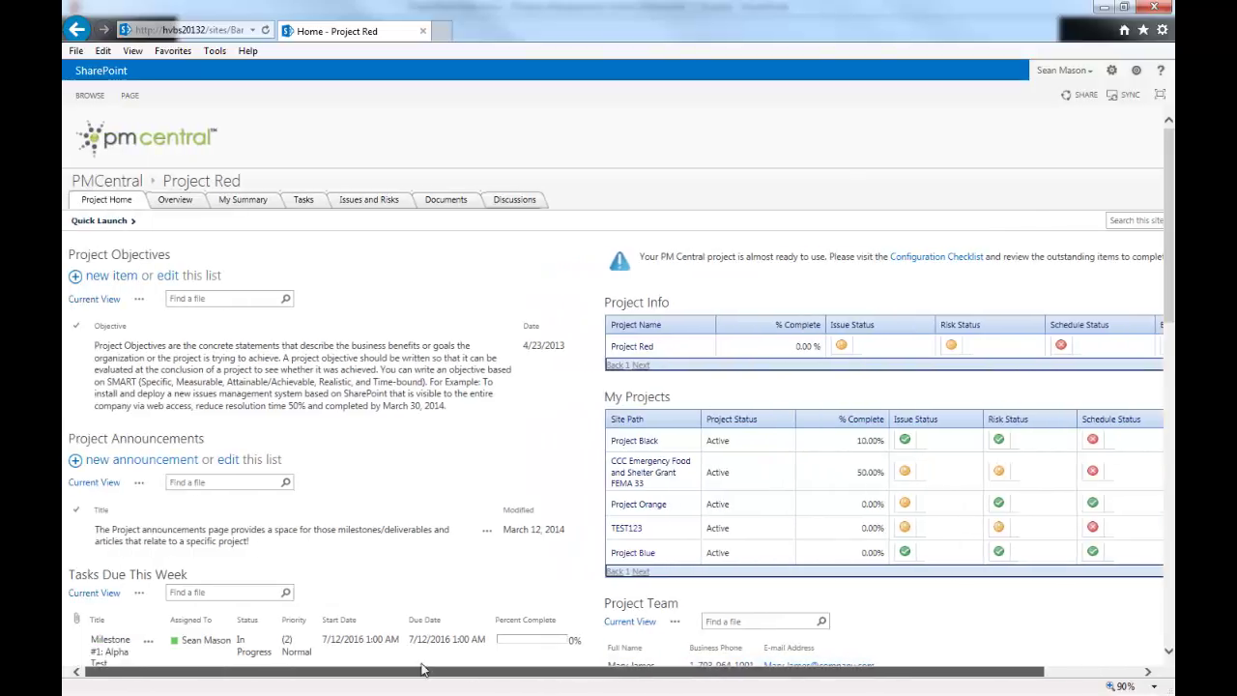
Step: Open the project's Overview page and examine the milestones and the timeline Gantt back to the project start in 2014
left_click(177, 208)
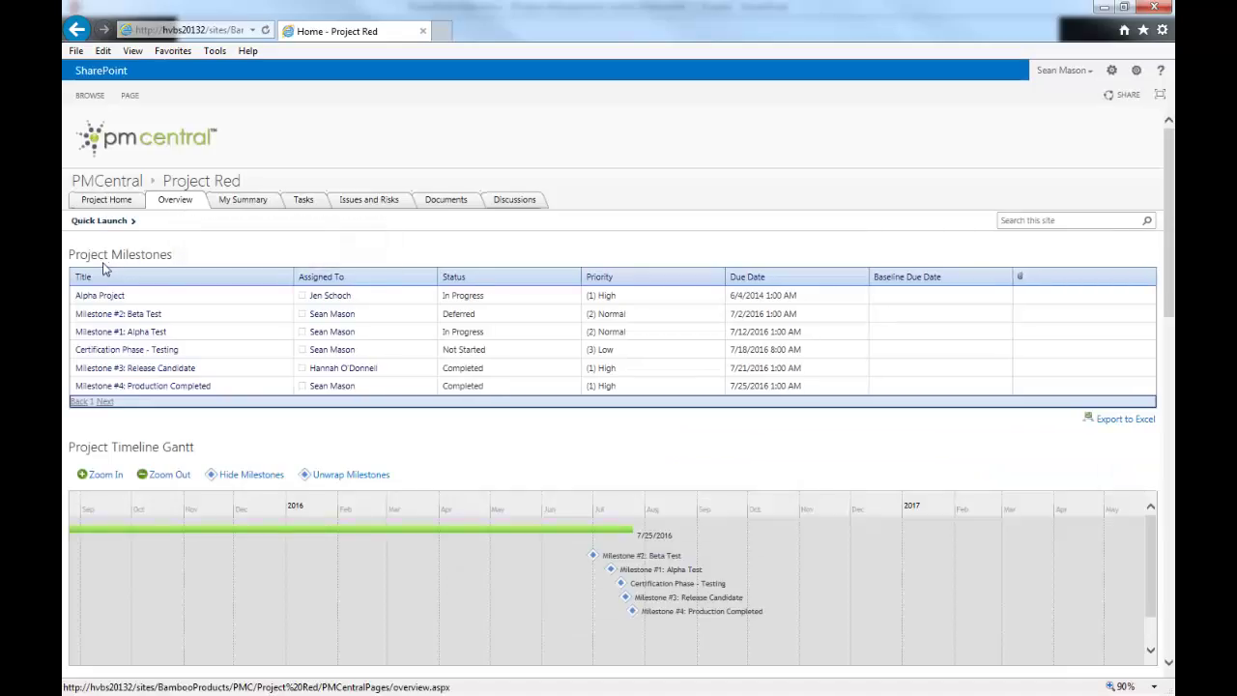
left_click_drag(101, 255, 270, 257)
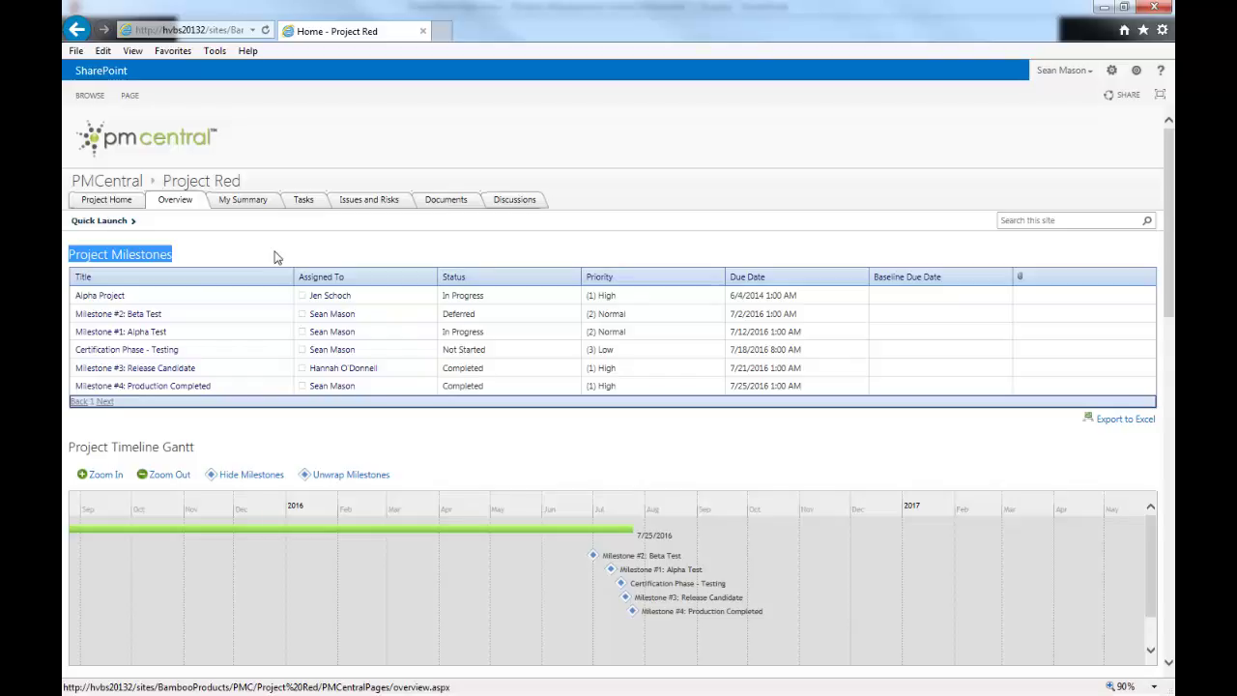
left_click_drag(1170, 244, 1170, 314)
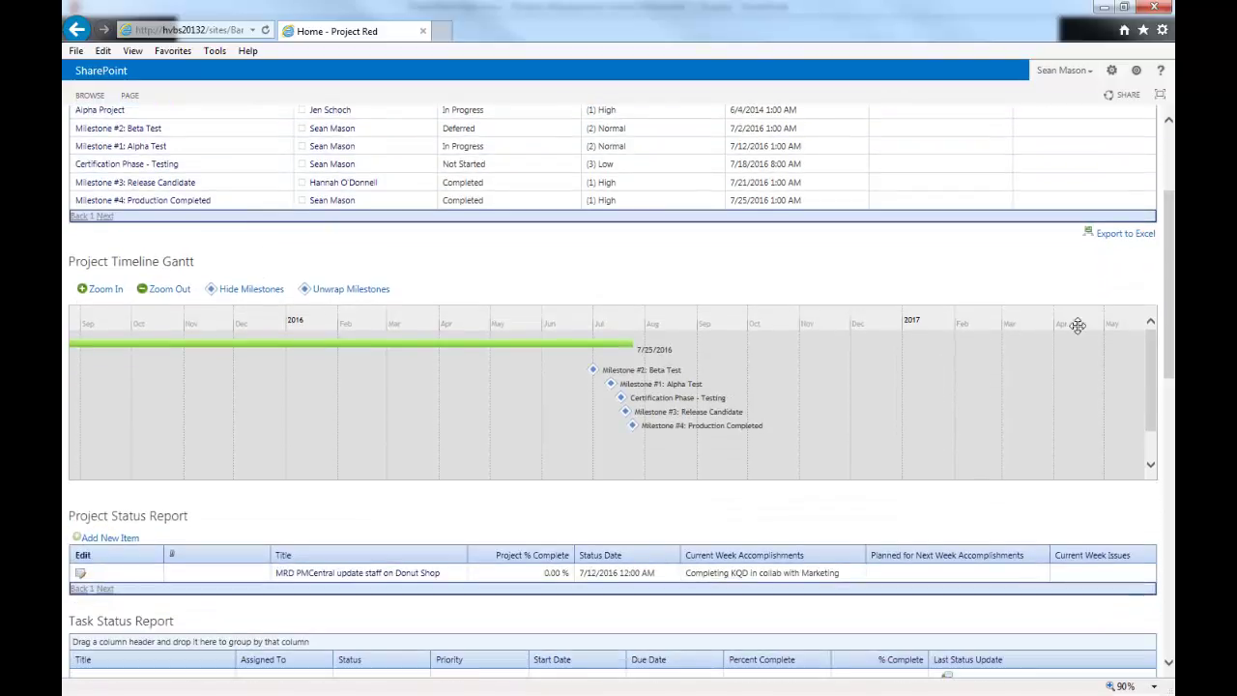
scroll(376, 417, "up", 5)
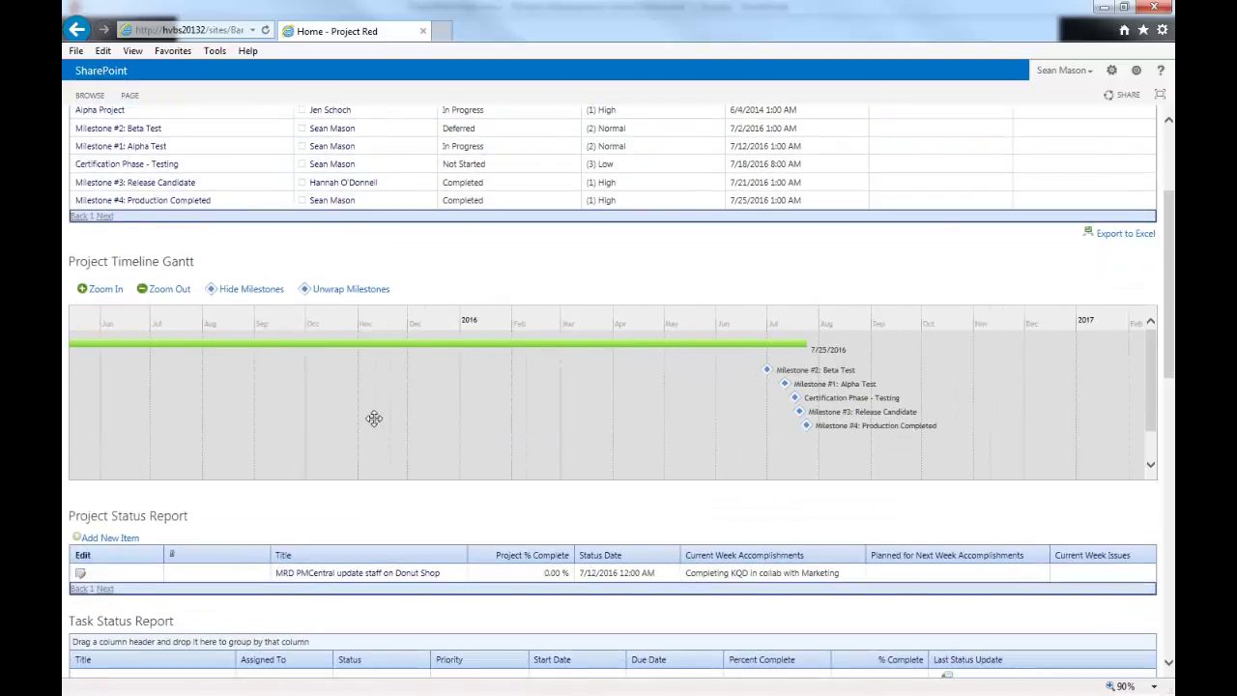
scroll(374, 418, "up", 8)
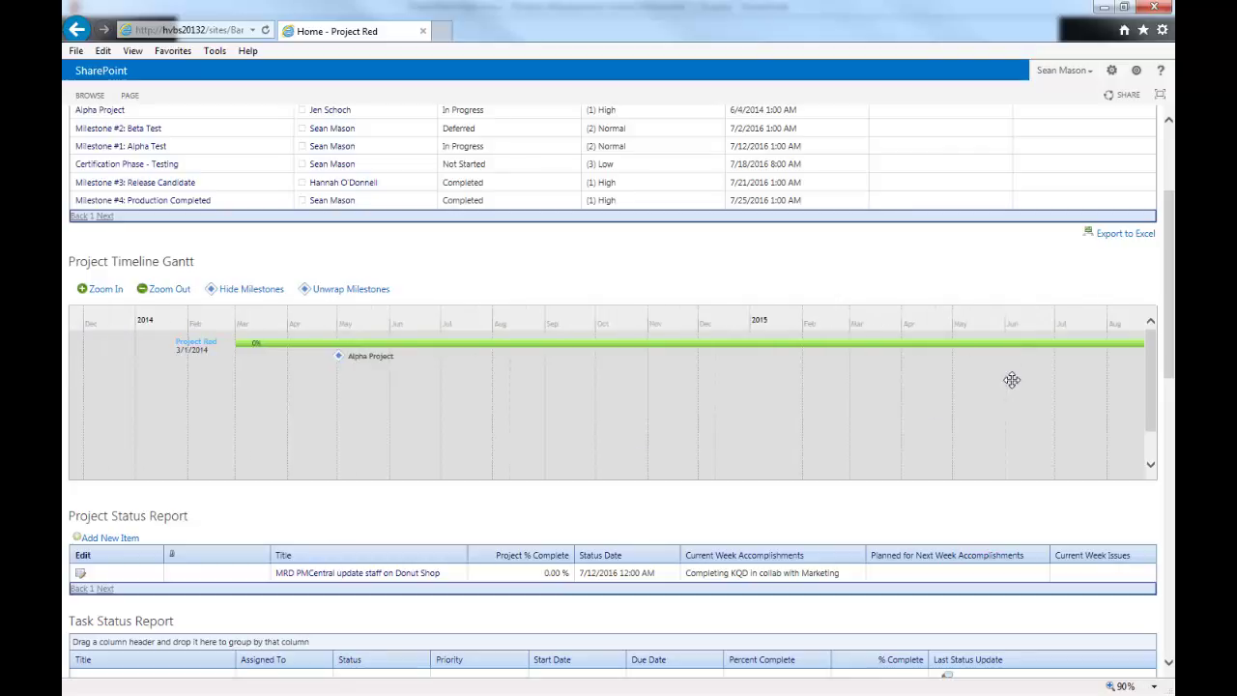
Step: Review the project and task status reports, viewing and closing the details of the Partner Customization Document task
left_click_drag(1170, 303, 1153, 414)
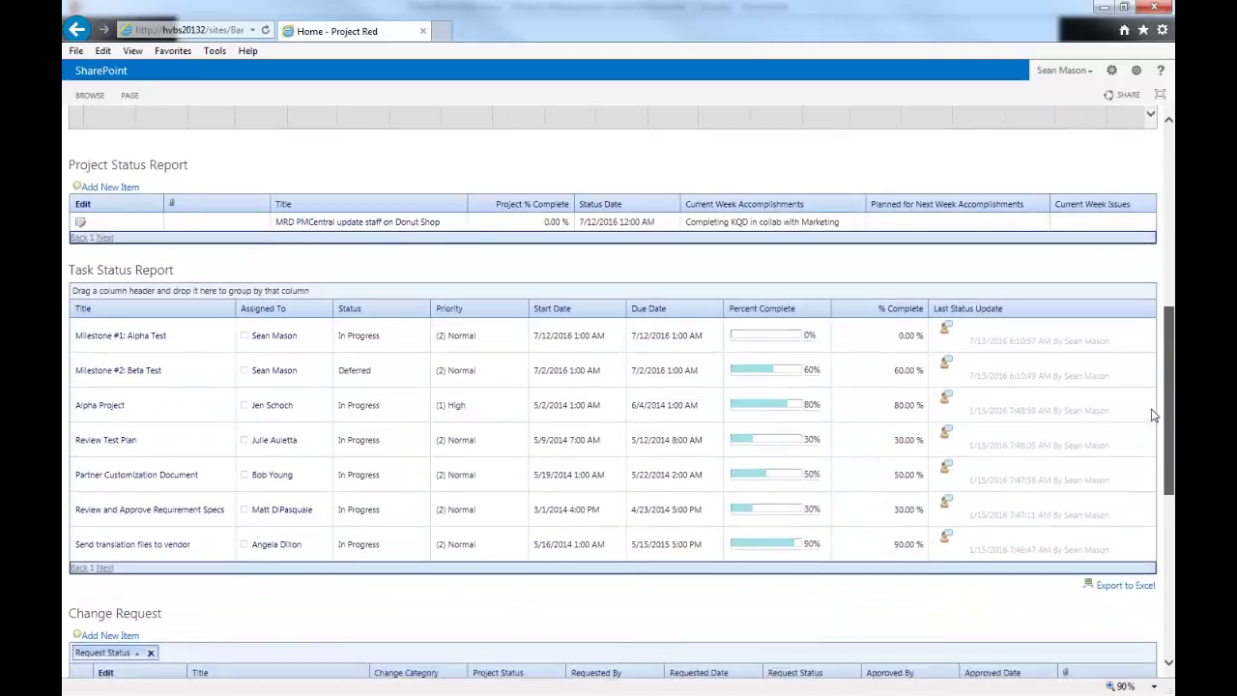
left_click_drag(69, 162, 204, 166)
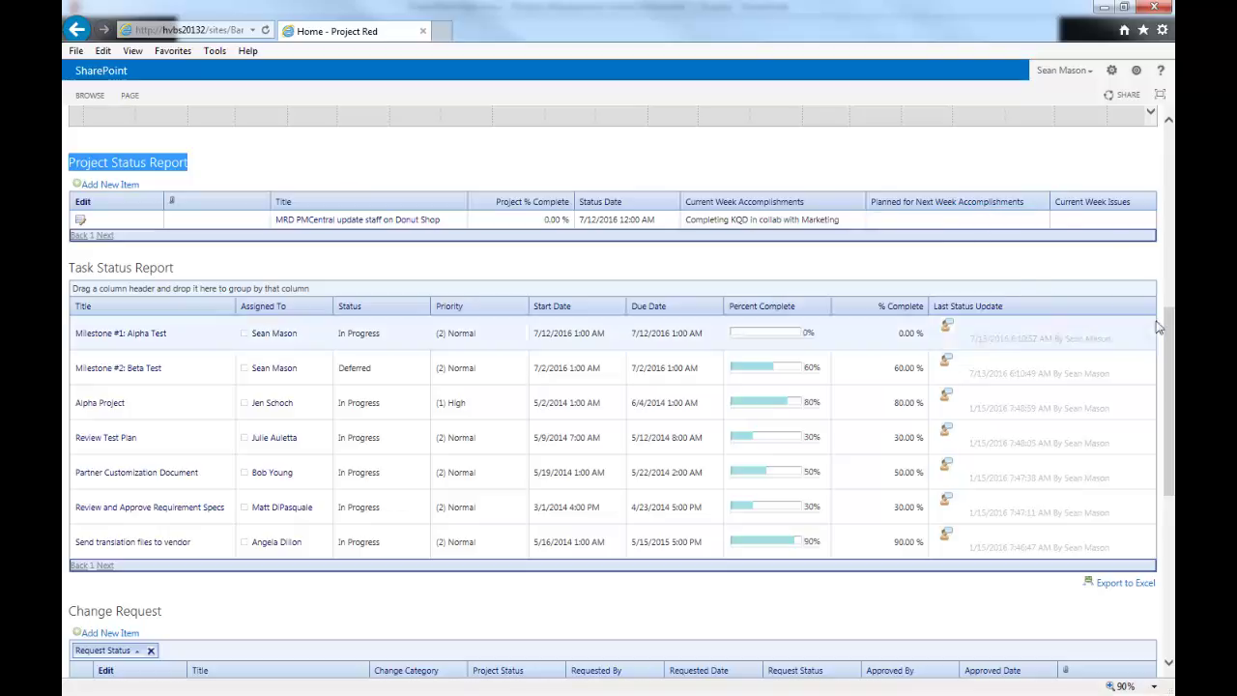
left_click_drag(1168, 331, 1169, 370)
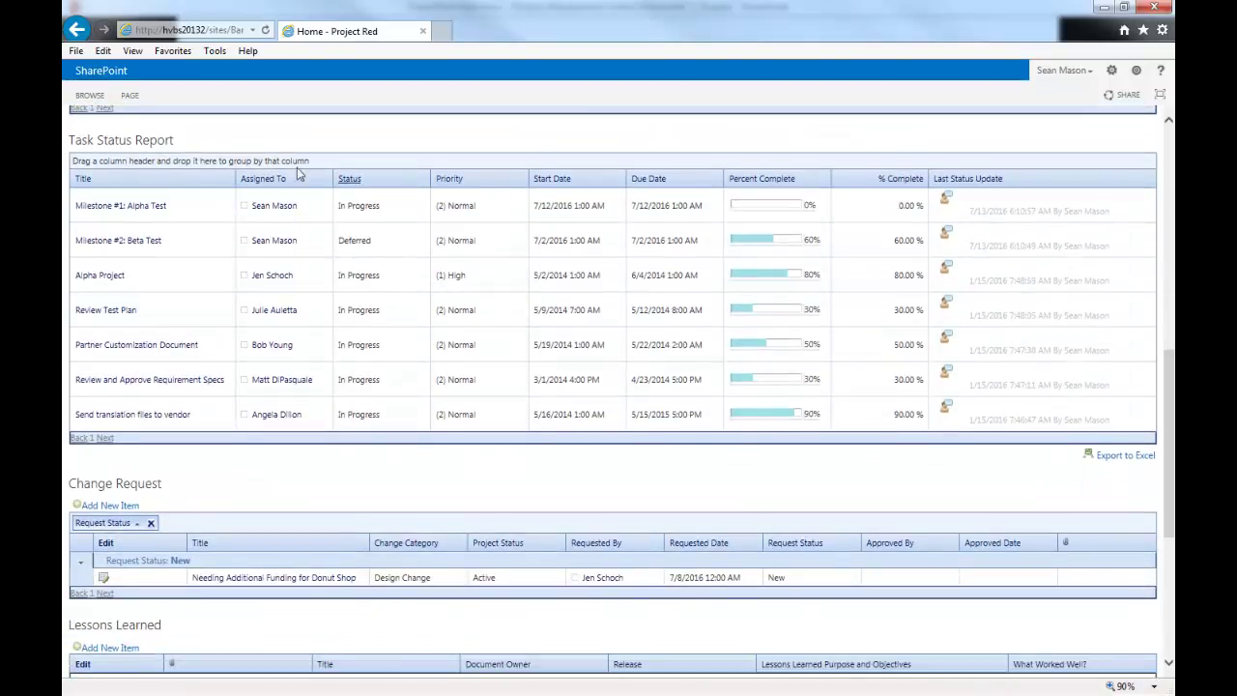
left_click_drag(85, 148, 218, 142)
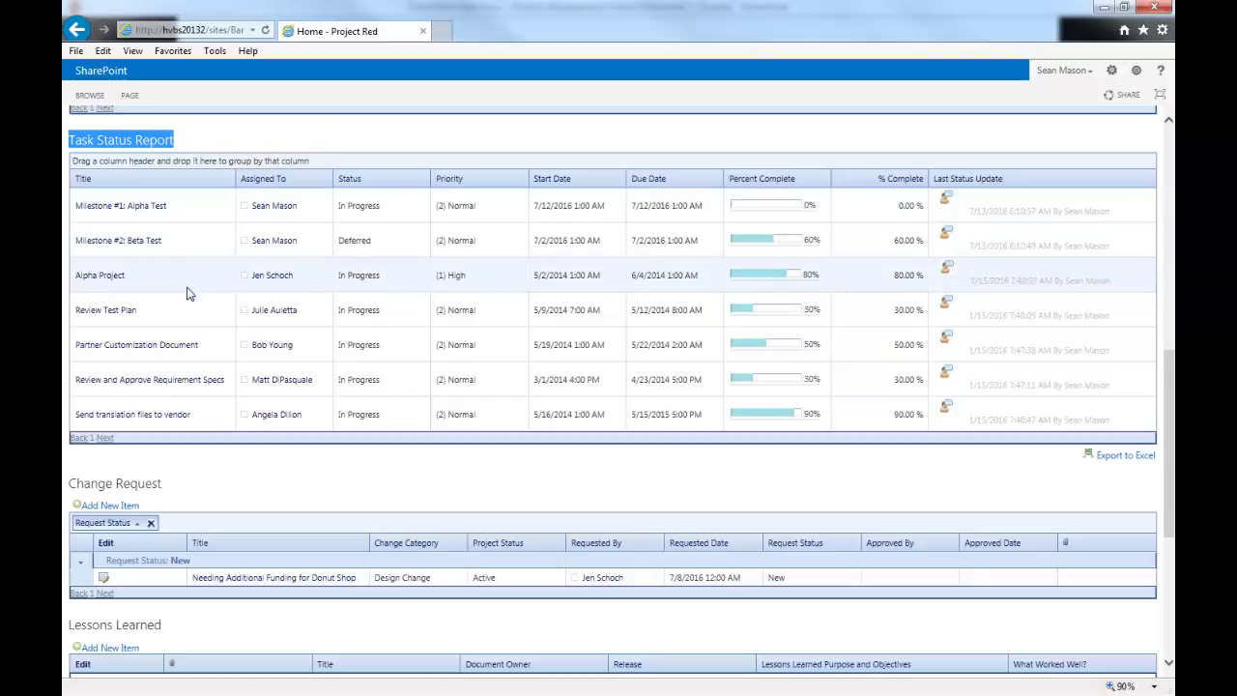
left_click(132, 351)
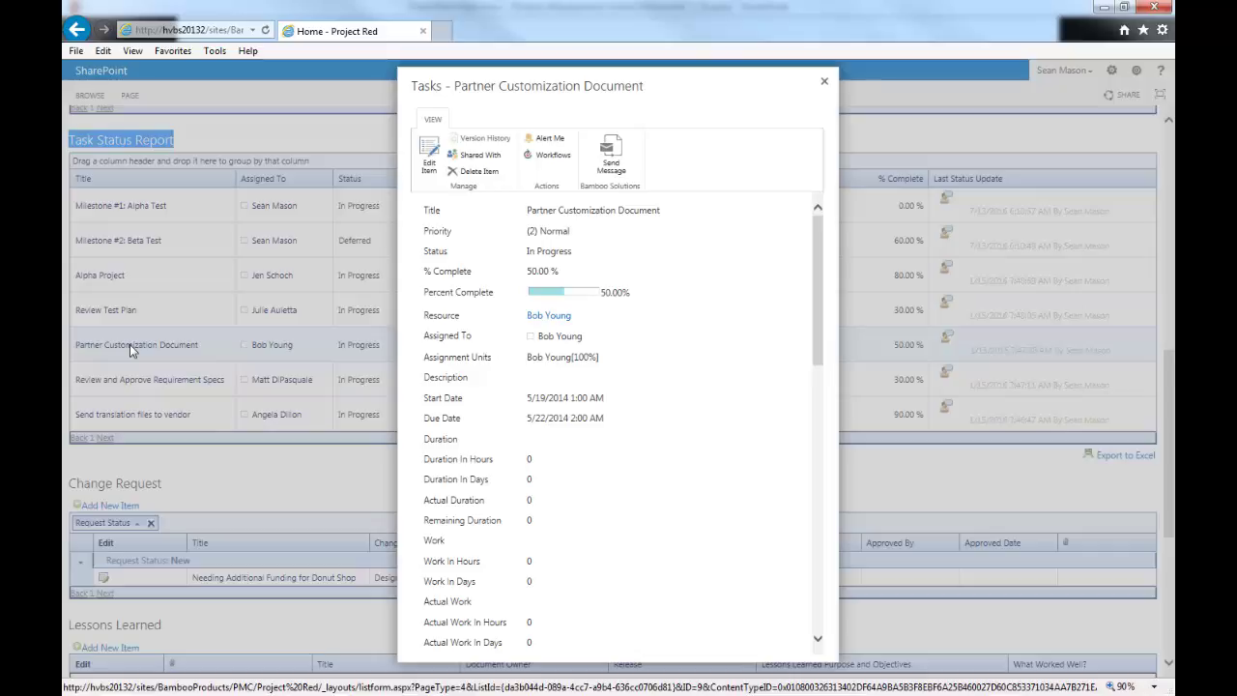
left_click(824, 84)
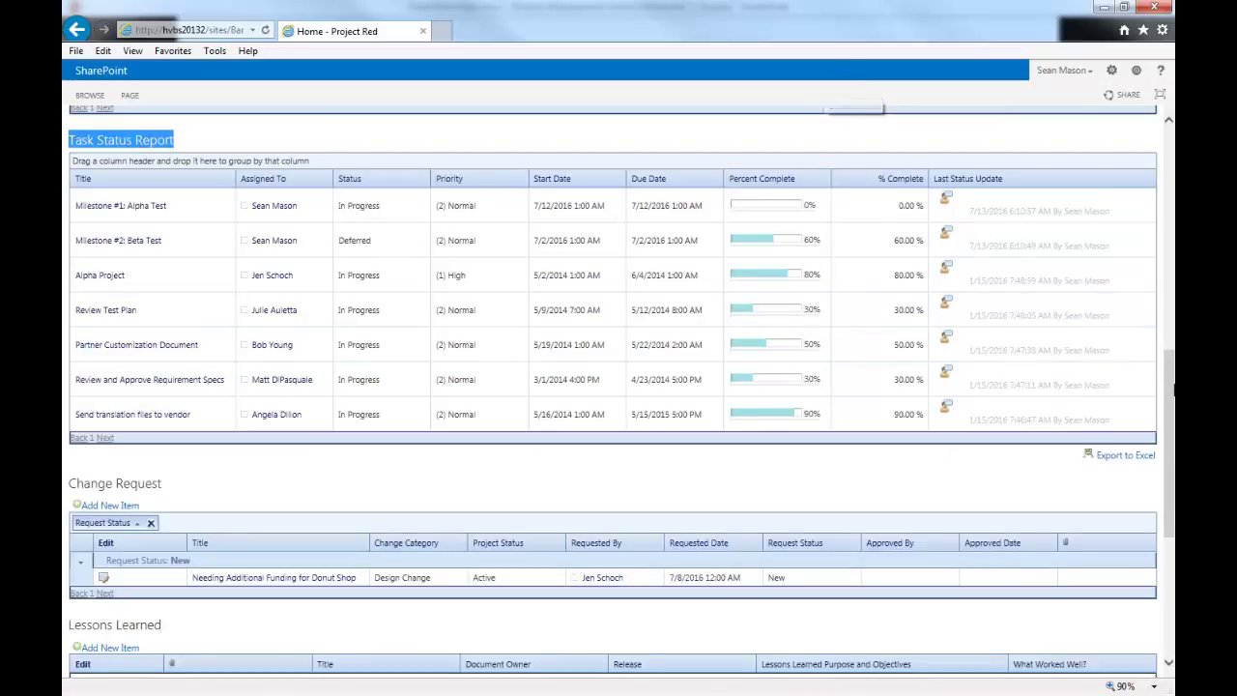
Step: Review the Change Request, Lessons Learned and Task Summary sections of the Overview page
scroll(1164, 382, "down", 3)
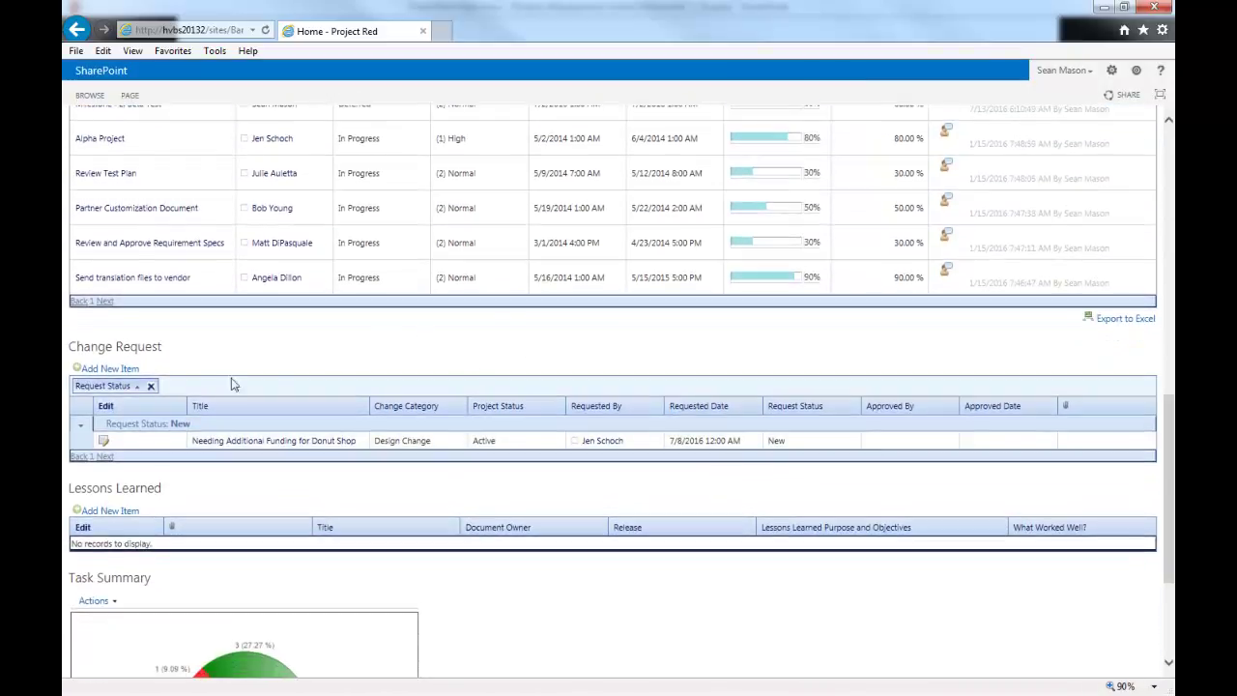
left_click_drag(97, 350, 383, 352)
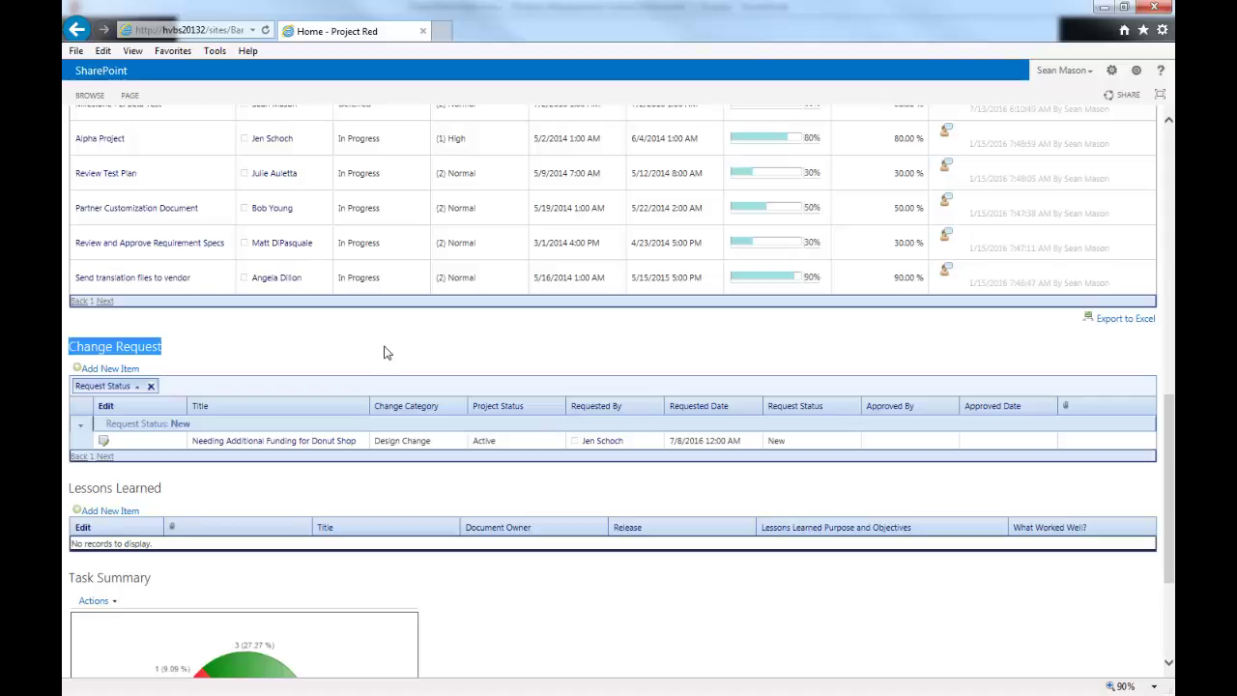
scroll(594, 469, "down", 2)
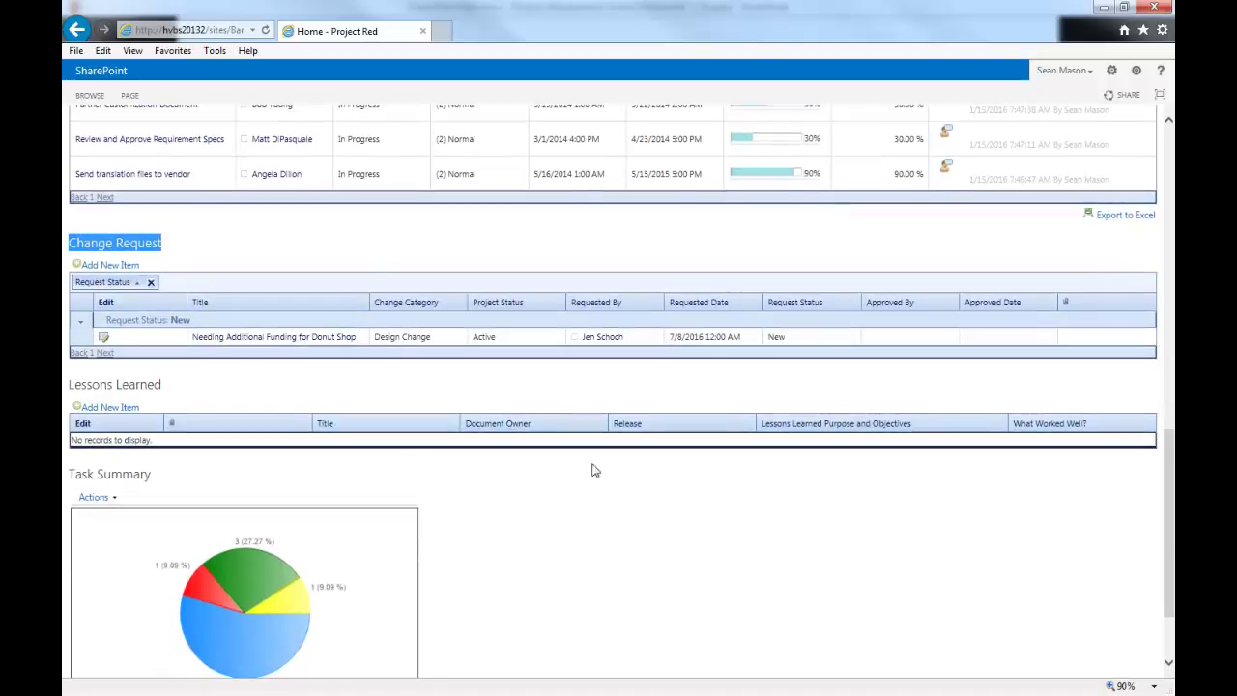
left_click_drag(70, 387, 176, 388)
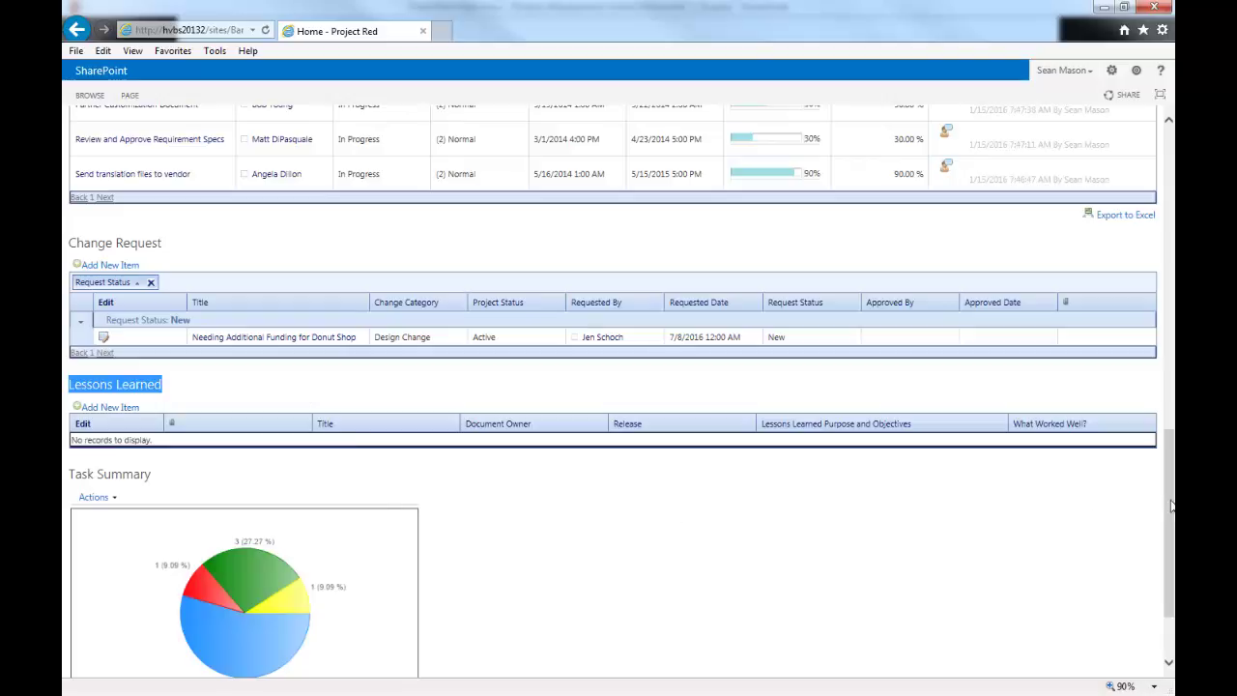
scroll(1172, 505, "down", 2)
triple_click(97, 362)
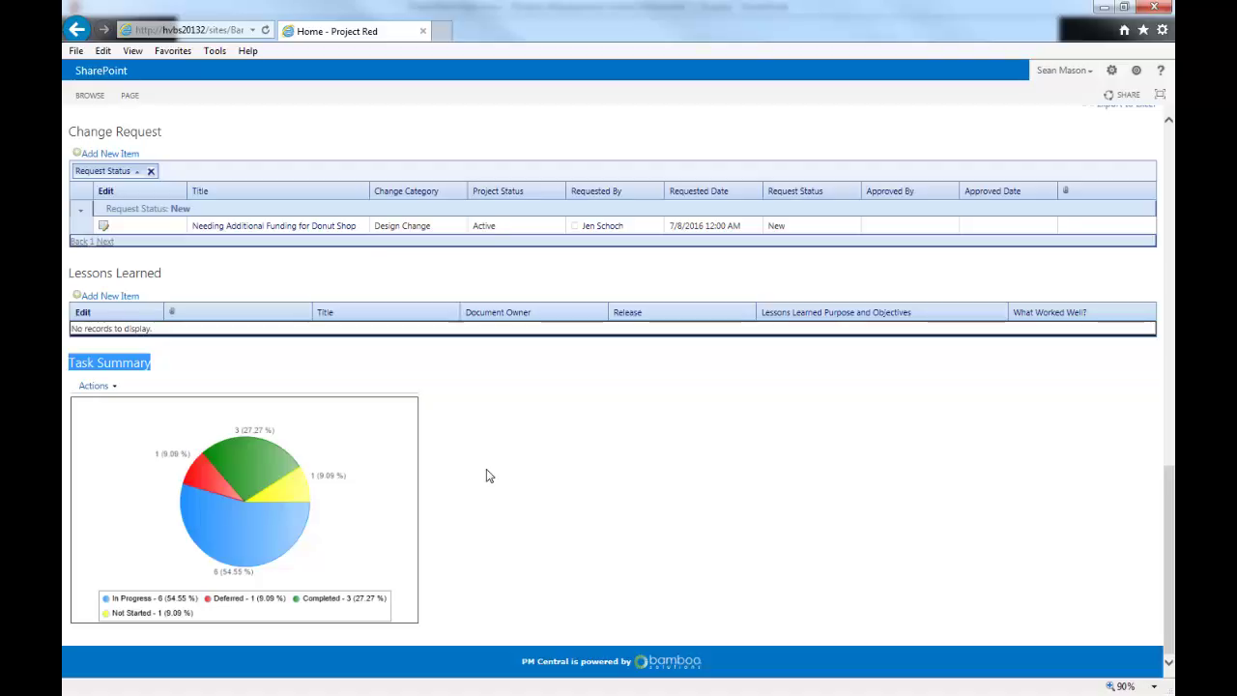
Step: Open the task list behind the Task Summary pie chart and return to the beginning of the project's Overview page
left_click(241, 498)
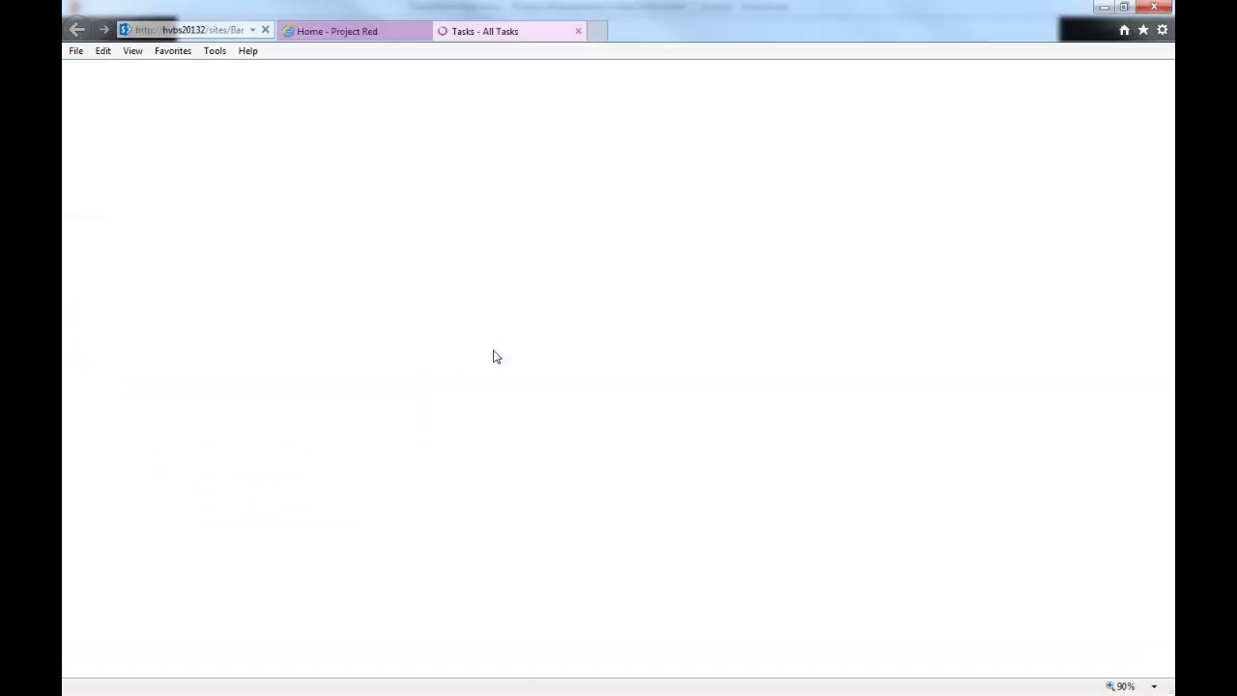
mouse_move(497, 357)
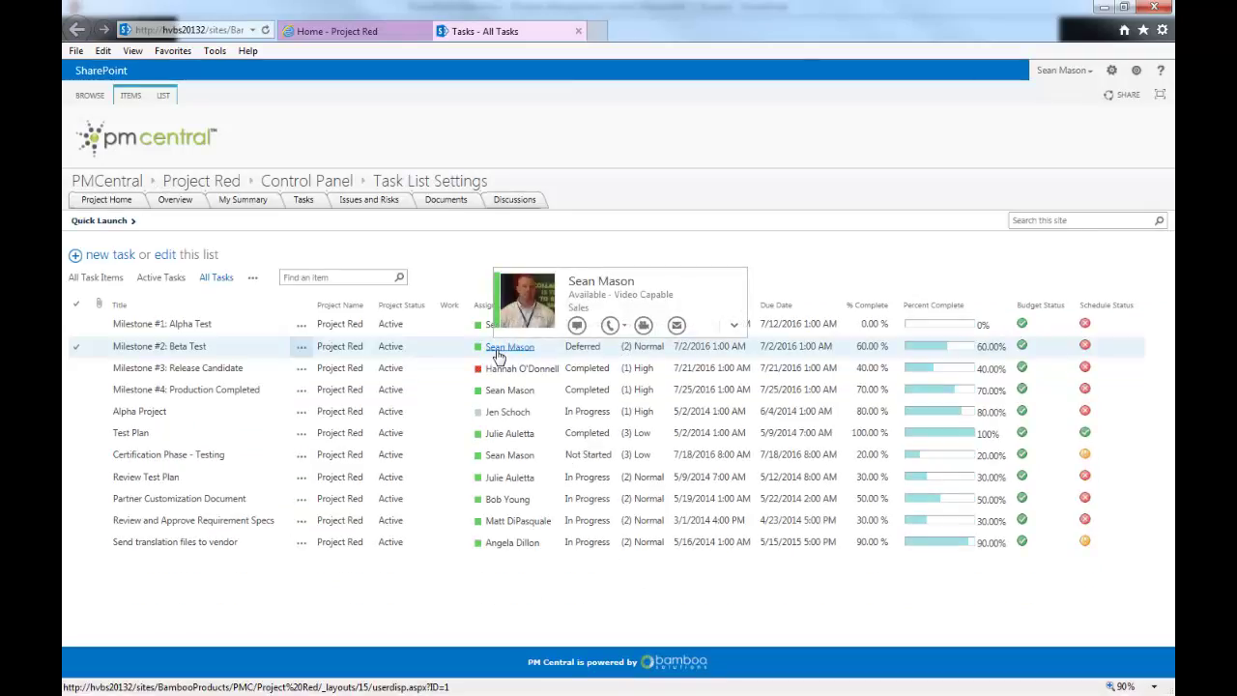
left_click(336, 31)
scroll(290, 290, "up", 10)
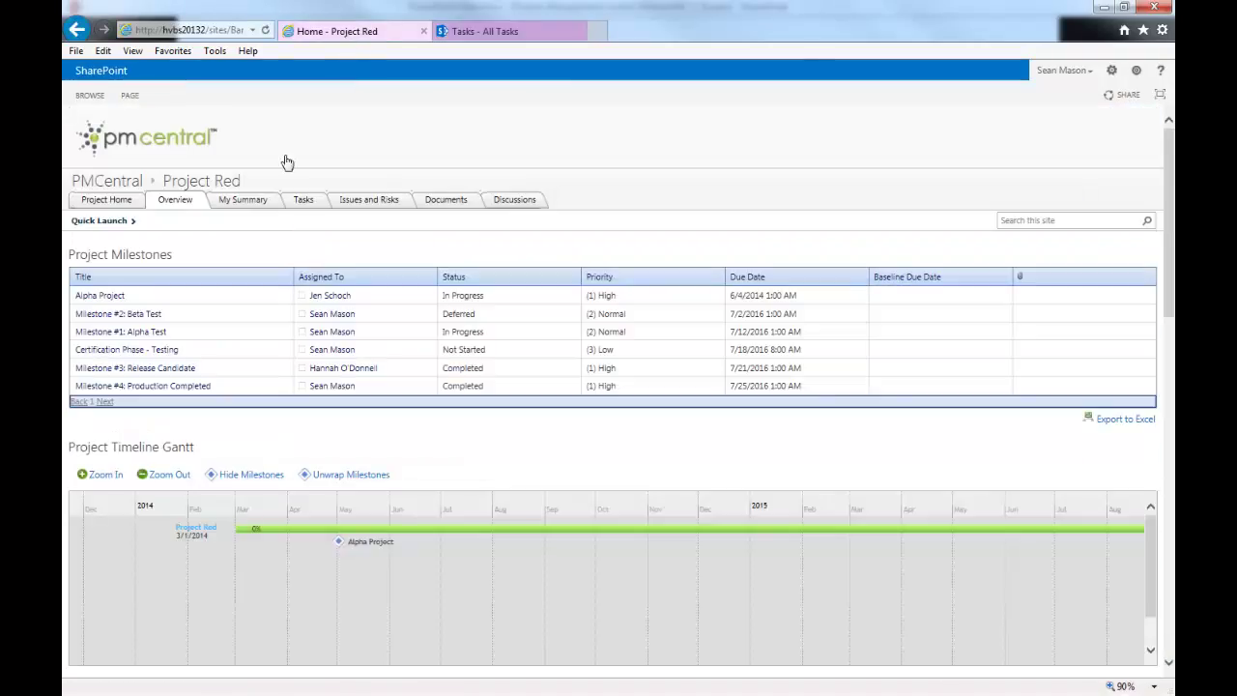
Step: Open the project's My Summary page and review the assigned tasks, issues and risks at its beginning
left_click(232, 201)
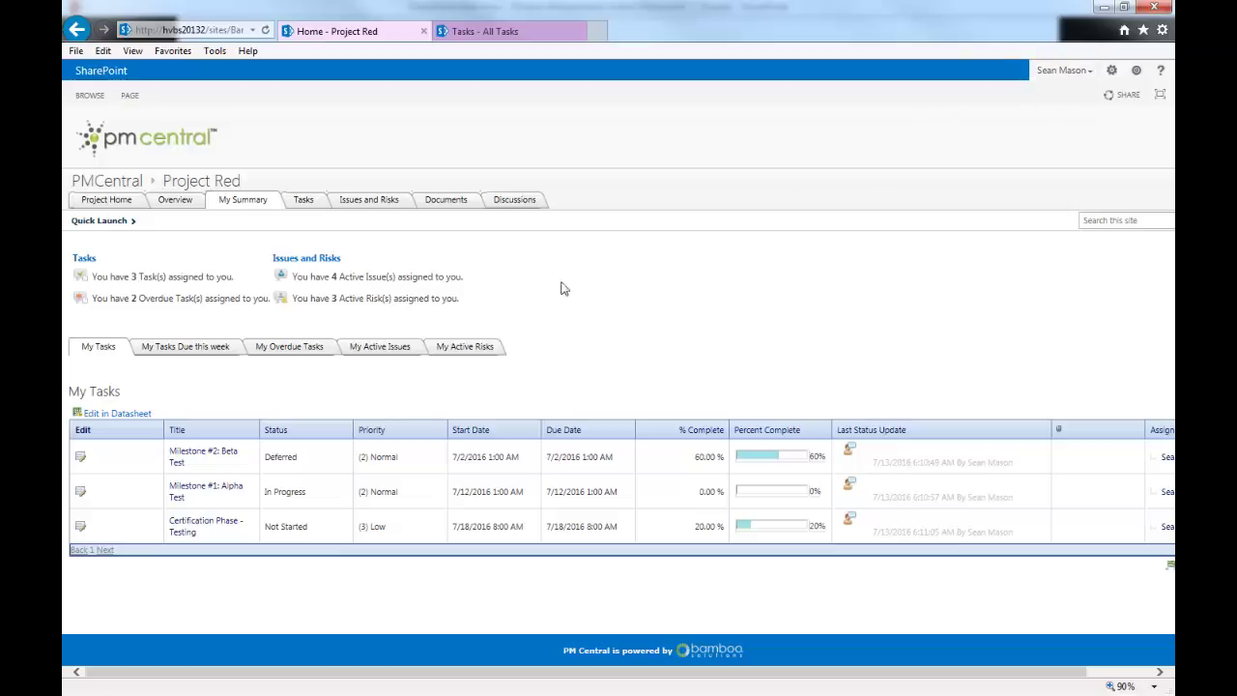
left_click_drag(112, 276, 167, 276)
left_click_drag(311, 277, 384, 299)
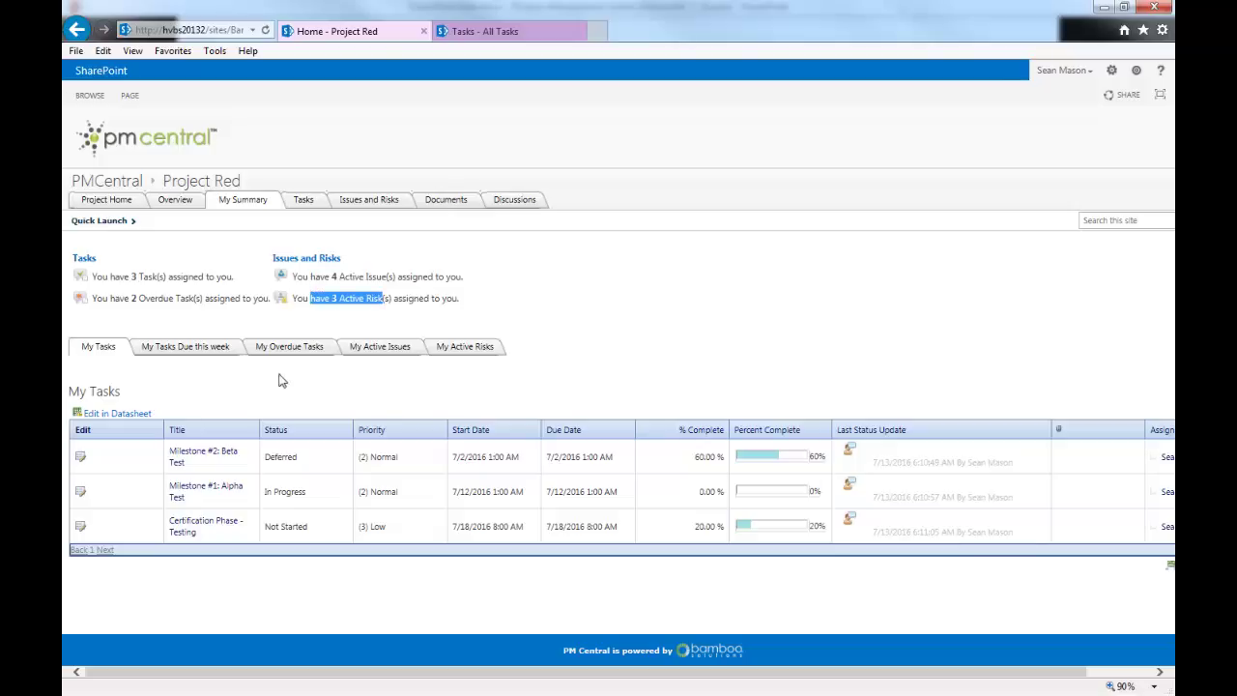
Step: Display My Active Issues and open the inline edit form of Issue 05 to view its fields
left_click(391, 348)
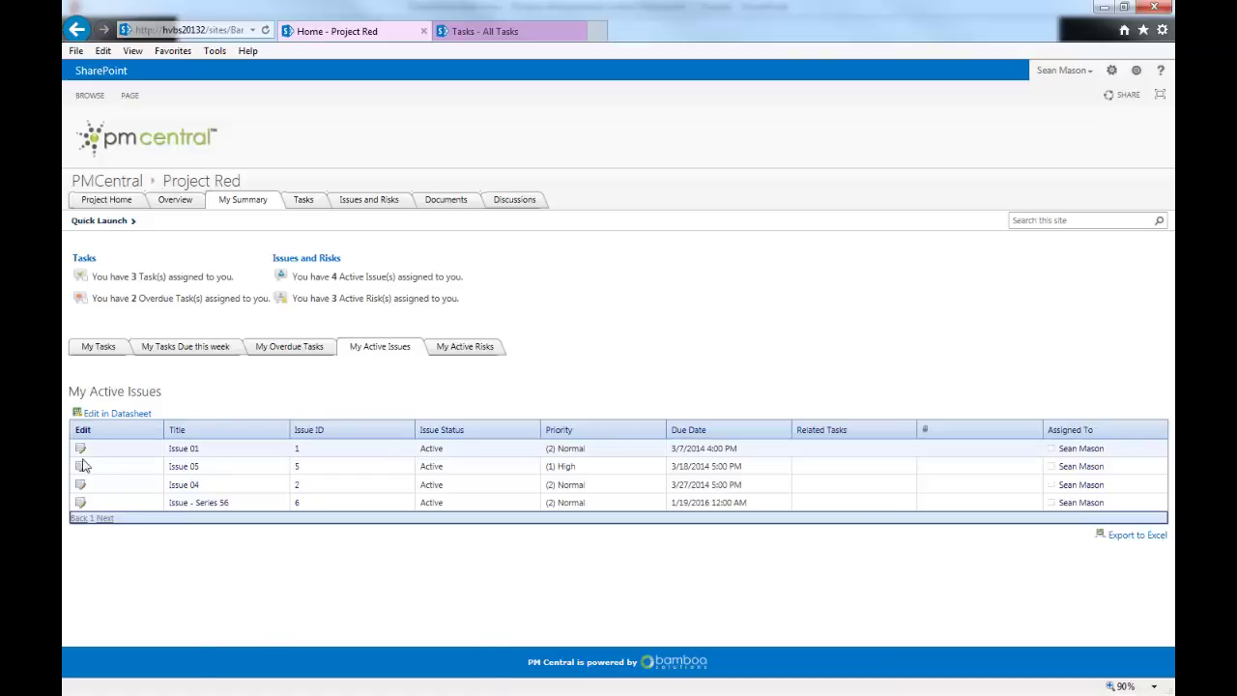
left_click(270, 431)
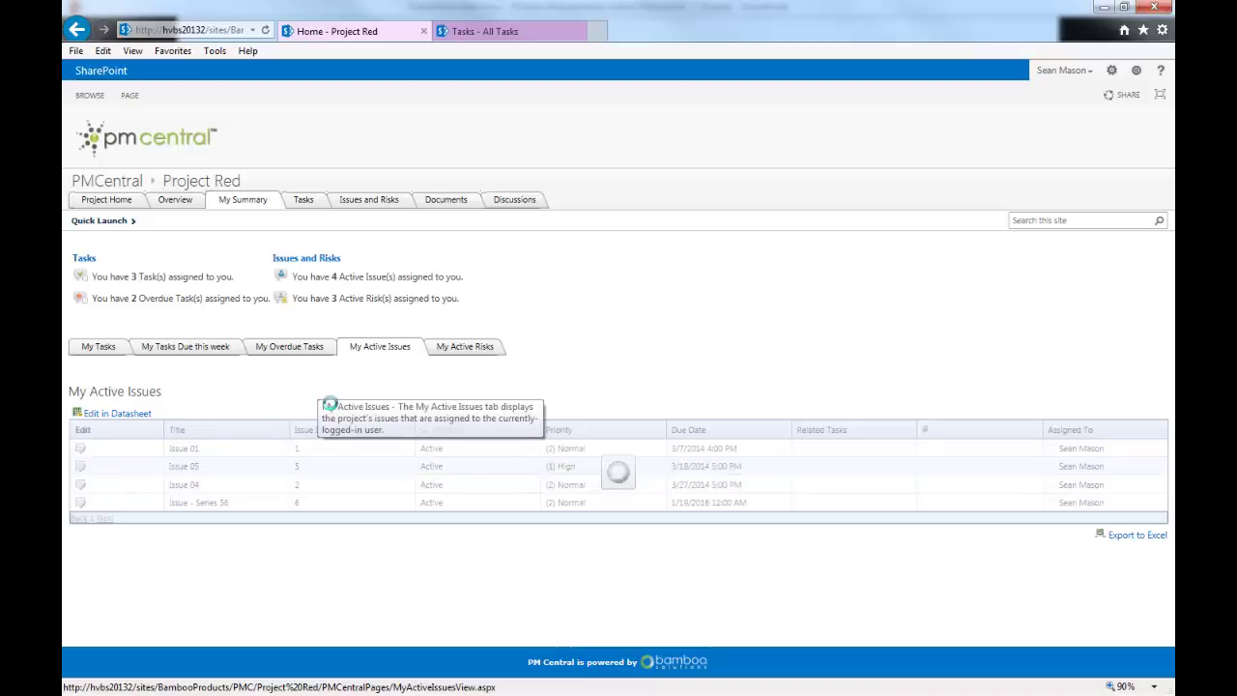
scroll(500, 542, "down", 3)
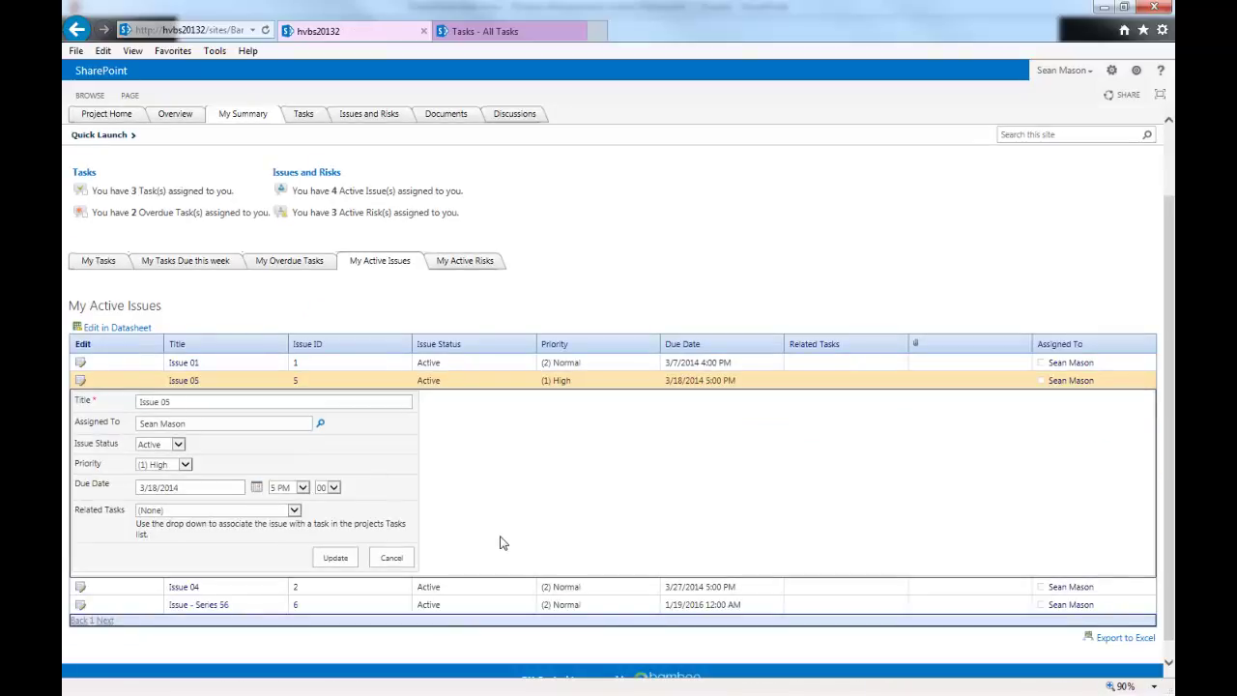
scroll(499, 542, "up", 3)
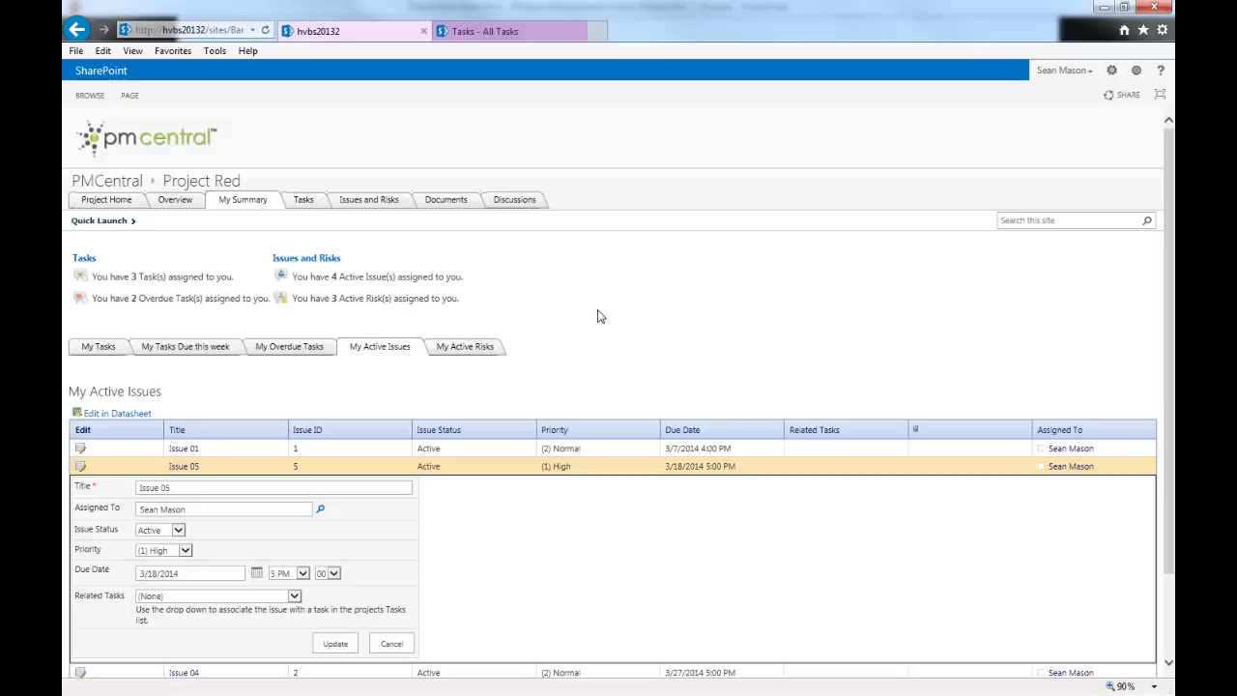
Step: Open the project's Tasks page and zoom the Gantt out to years and quarters to examine the whole schedule
left_click(312, 202)
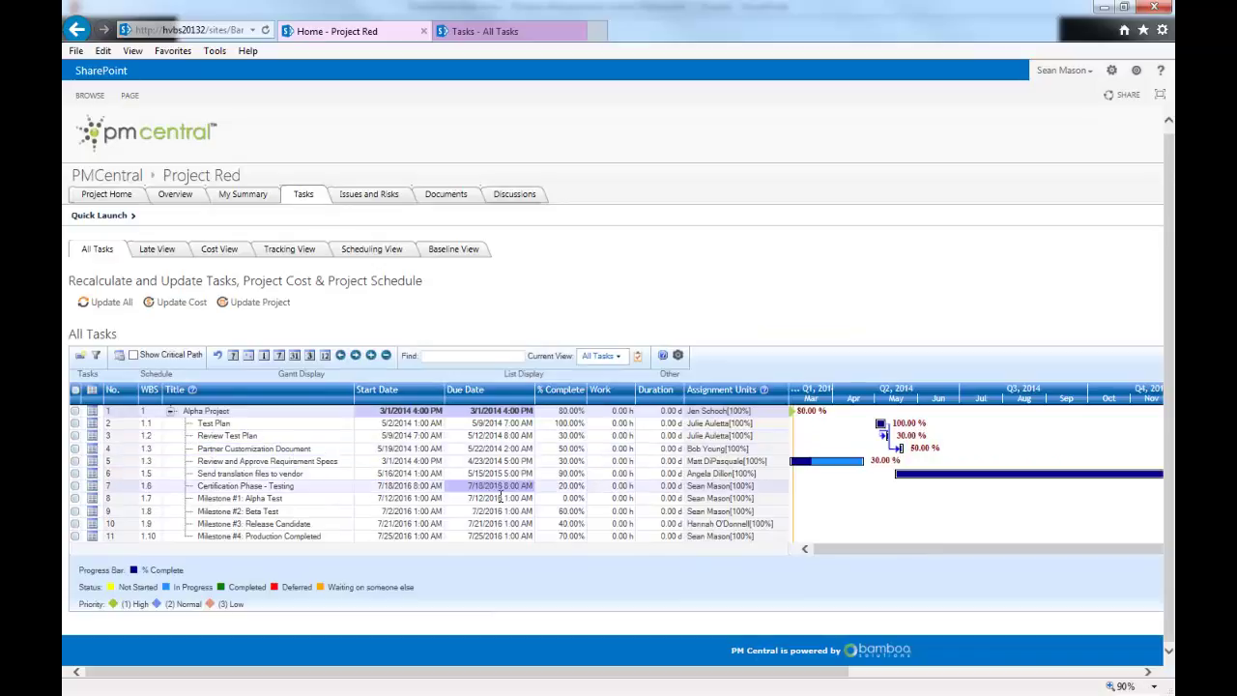
left_click(386, 355)
left_click(387, 356)
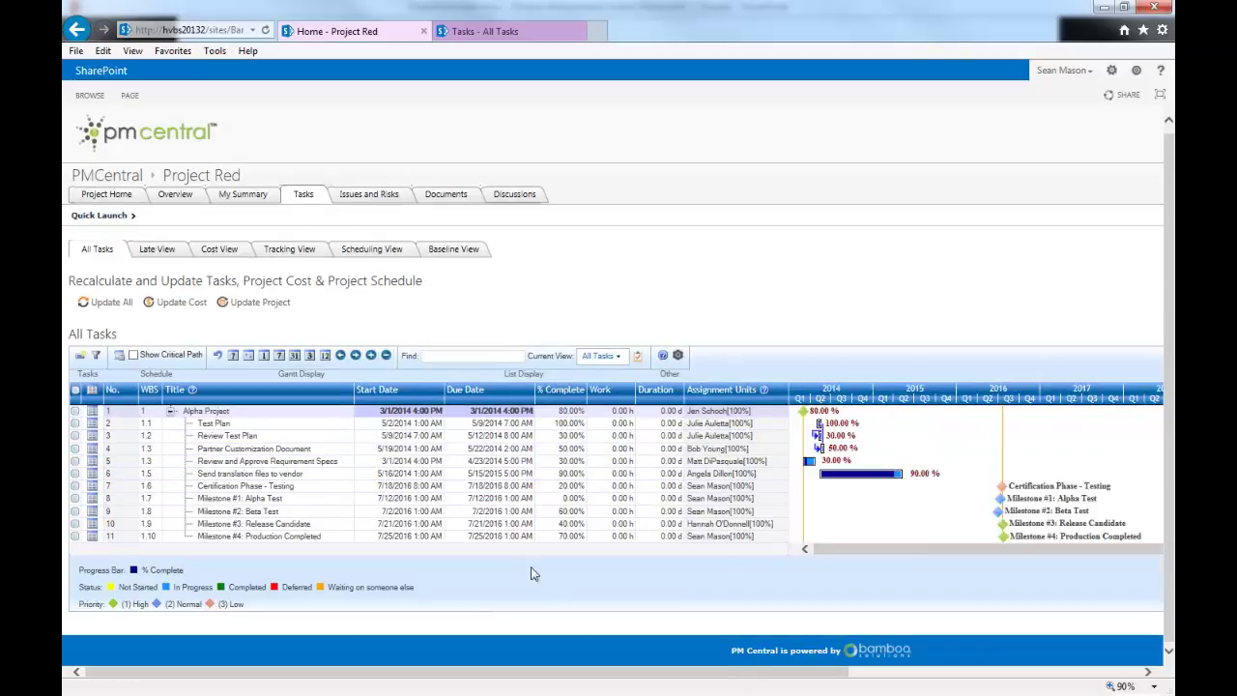
mouse_move(558, 672)
left_mouse_down()
mouse_move(584, 674)
mouse_move(560, 674)
left_mouse_up()
left_click_drag(718, 677, 930, 680)
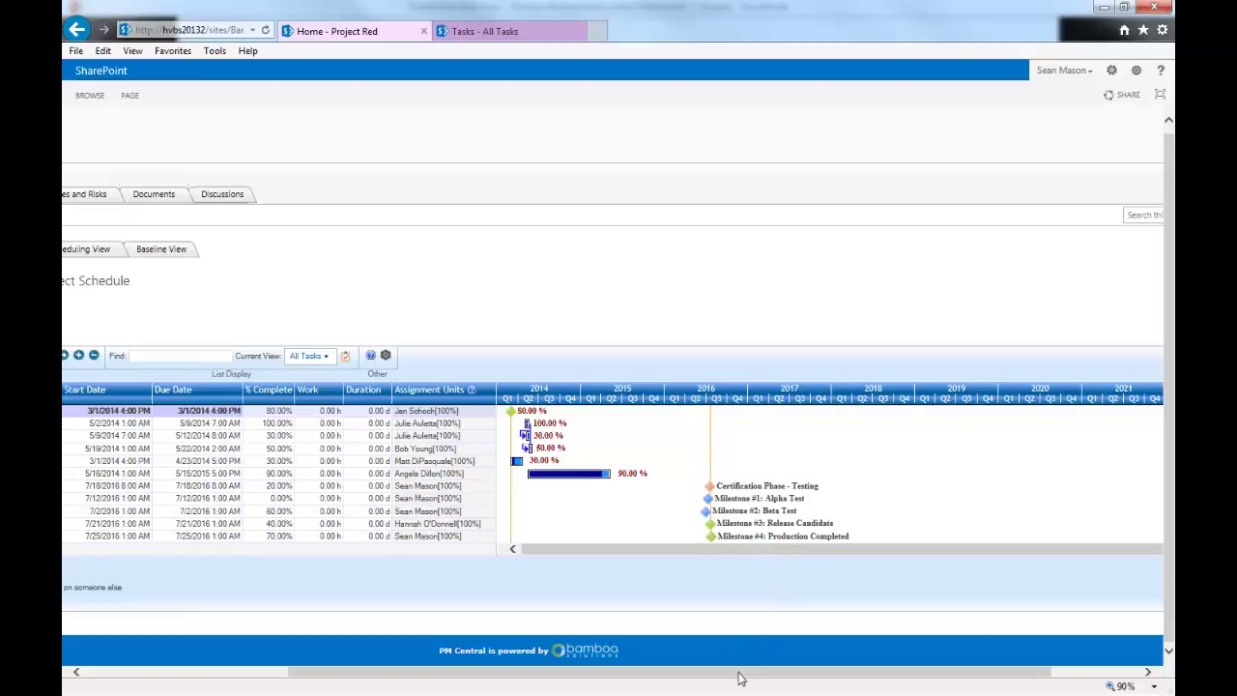
left_click_drag(740, 680, 458, 659)
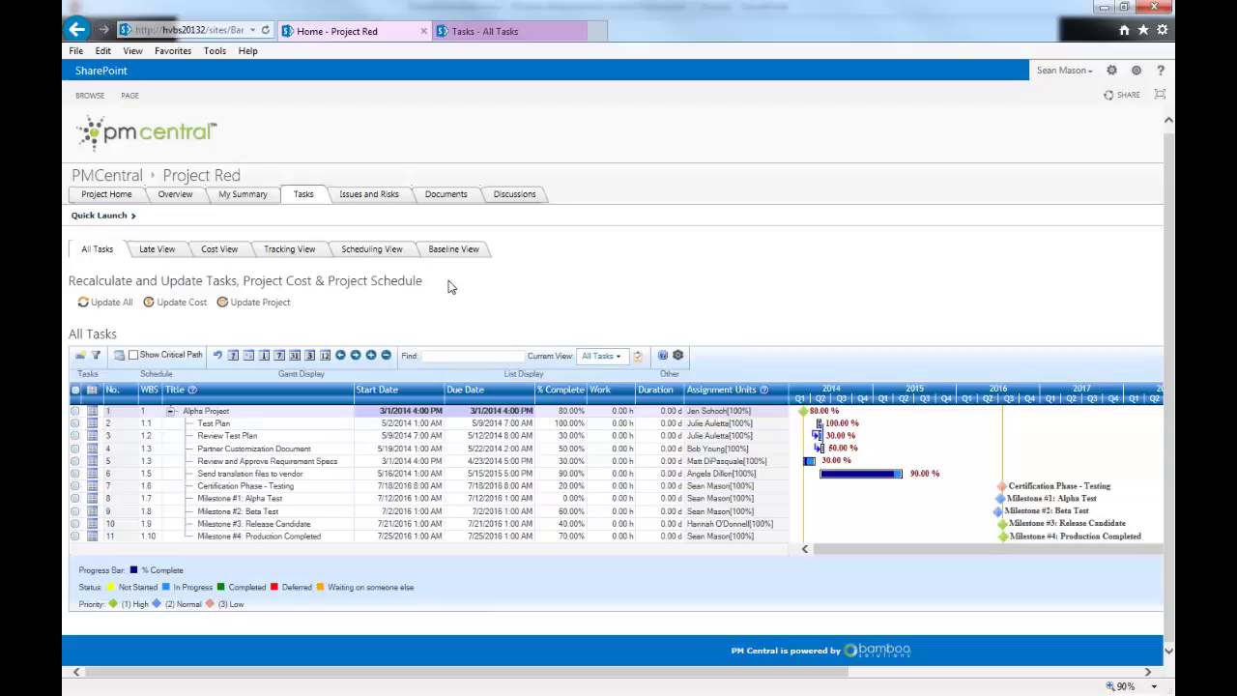
Step: Review the project's active issues with the Issue Summary chart, and its active risks with the Risk Summary chart
left_click(352, 196)
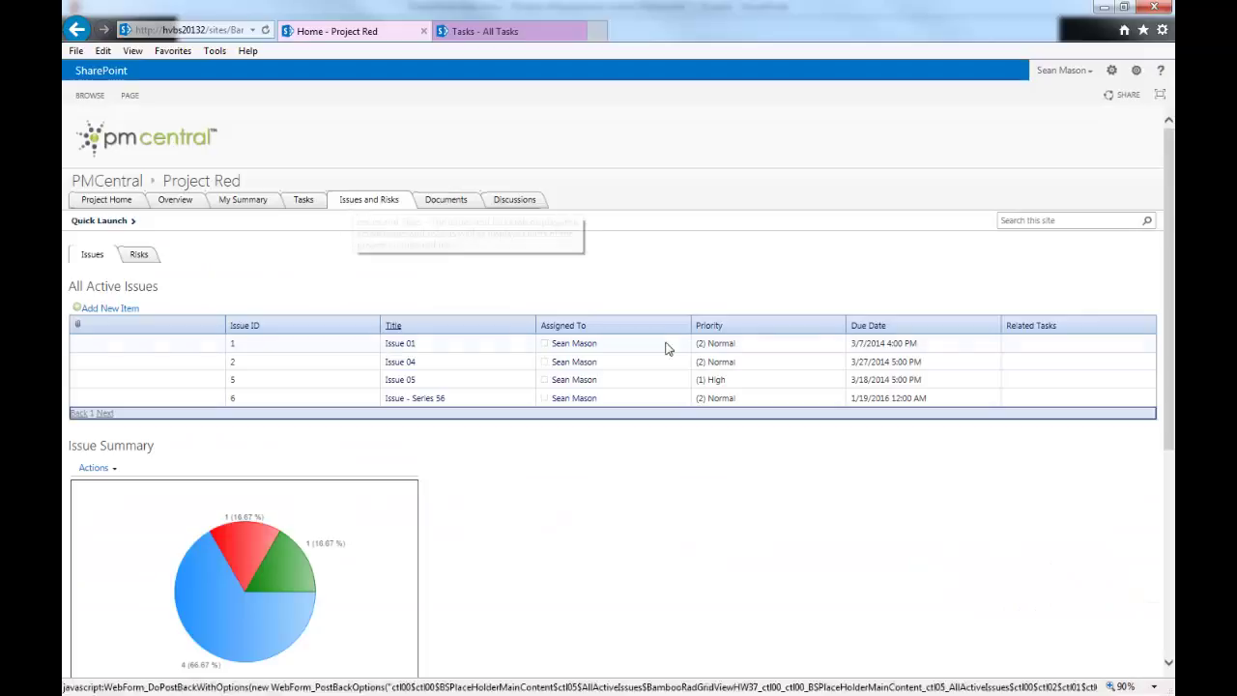
left_click_drag(1169, 266, 1170, 314)
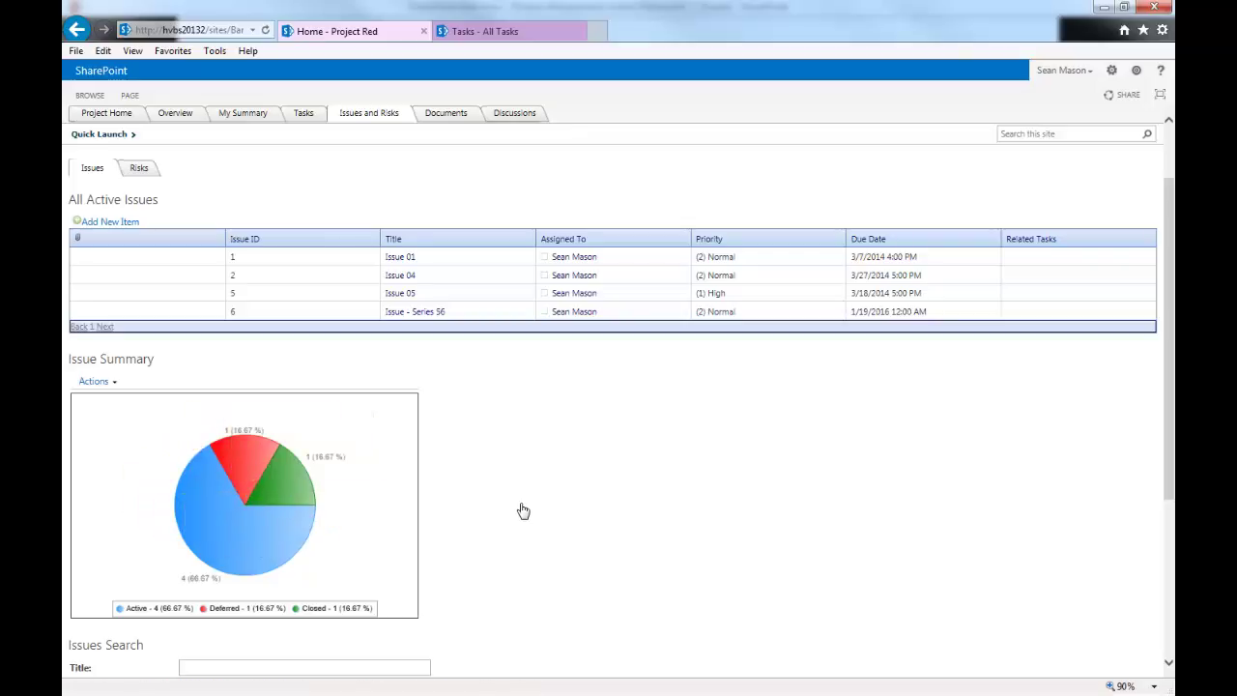
left_click(149, 170)
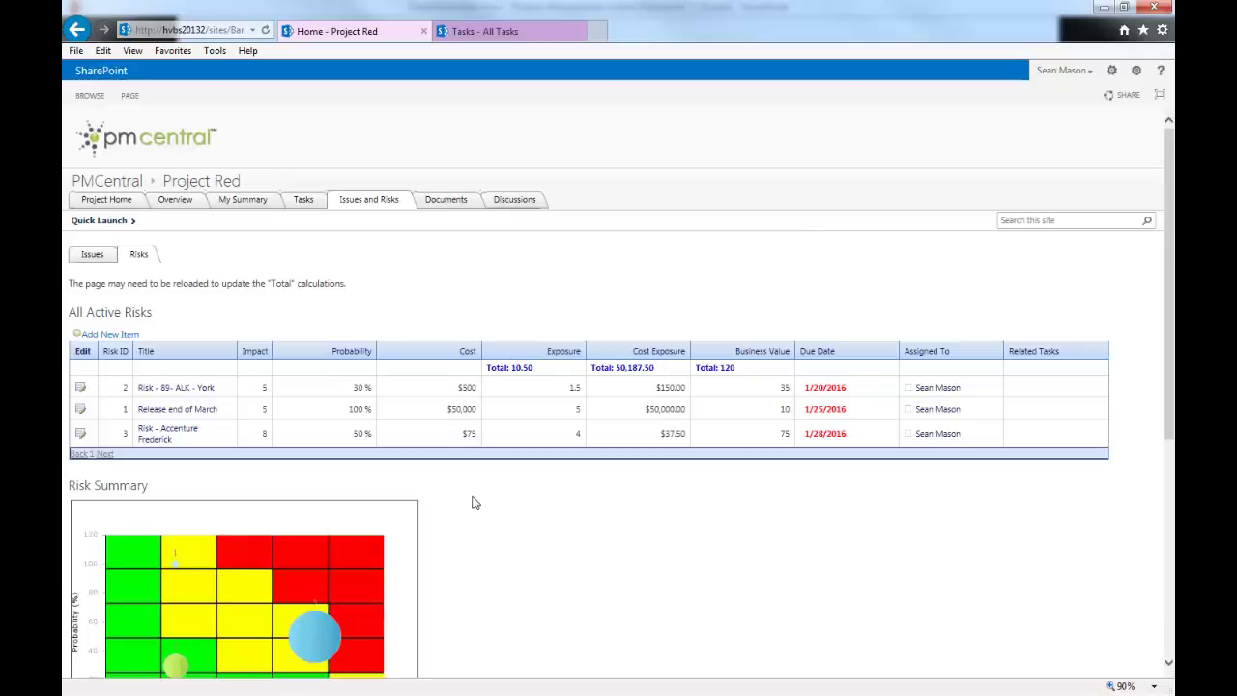
scroll(479, 470, "down", 2)
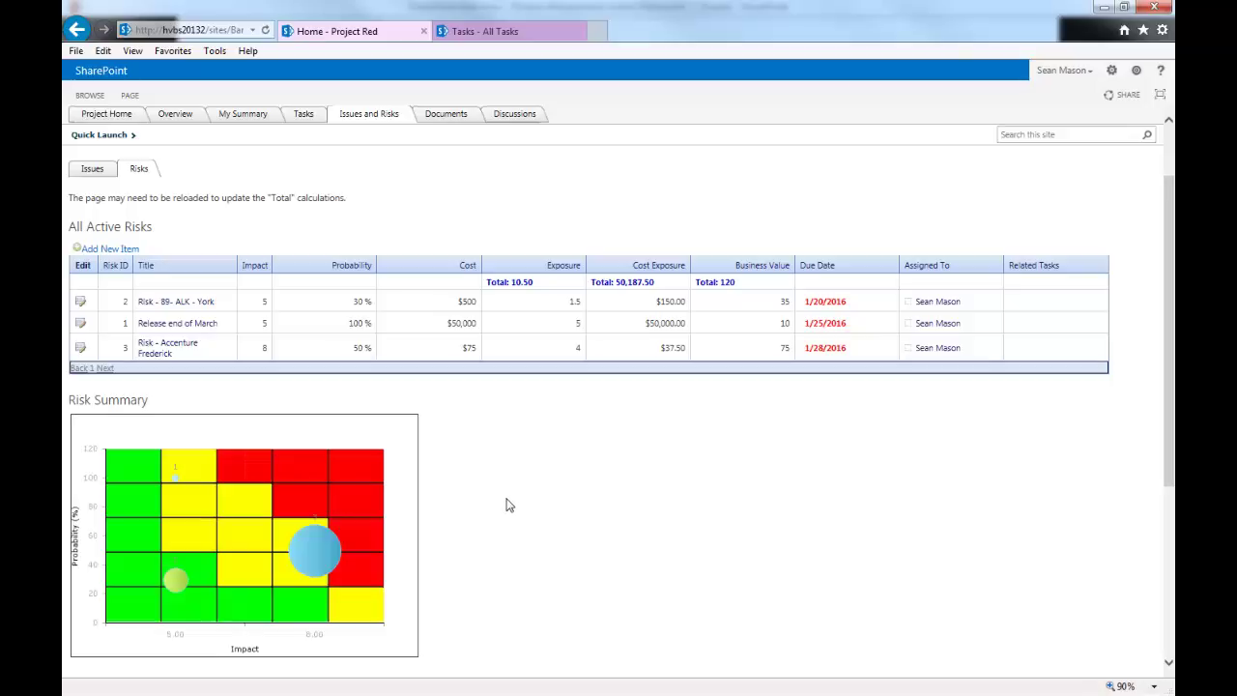
Step: Open the project's document library and view the actions available for the January-2014-Calendar document, without choosing one
left_click(448, 117)
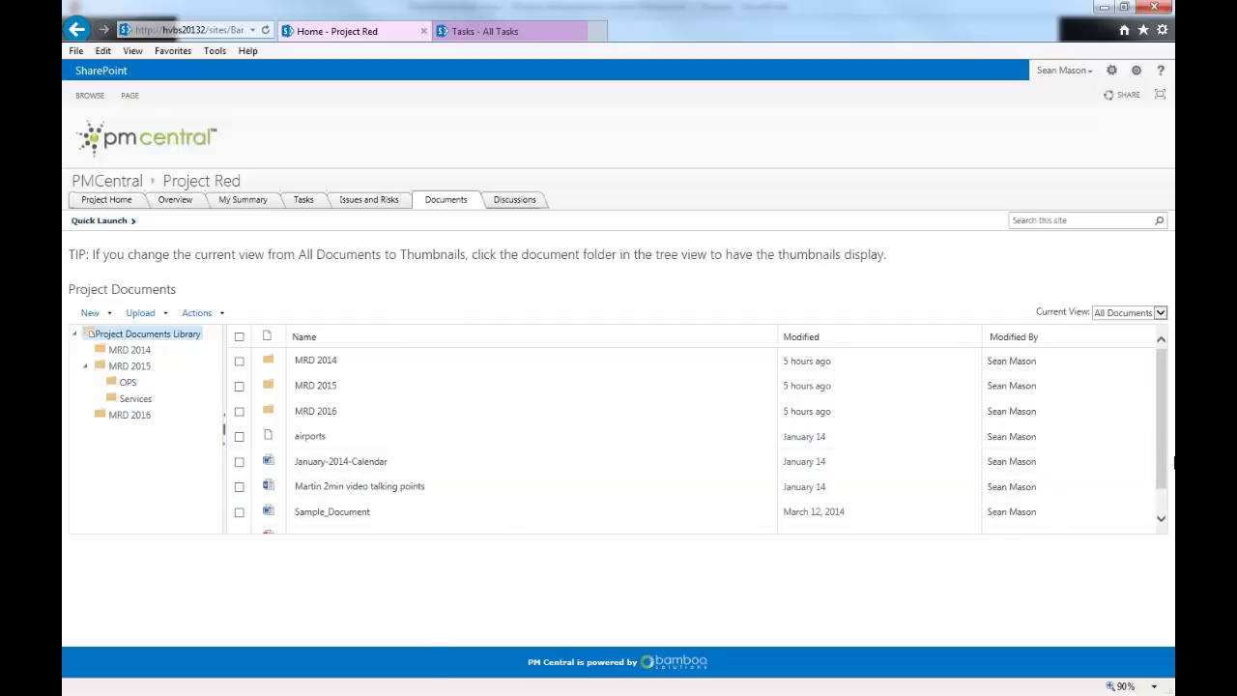
scroll(1163, 434, "down", 1)
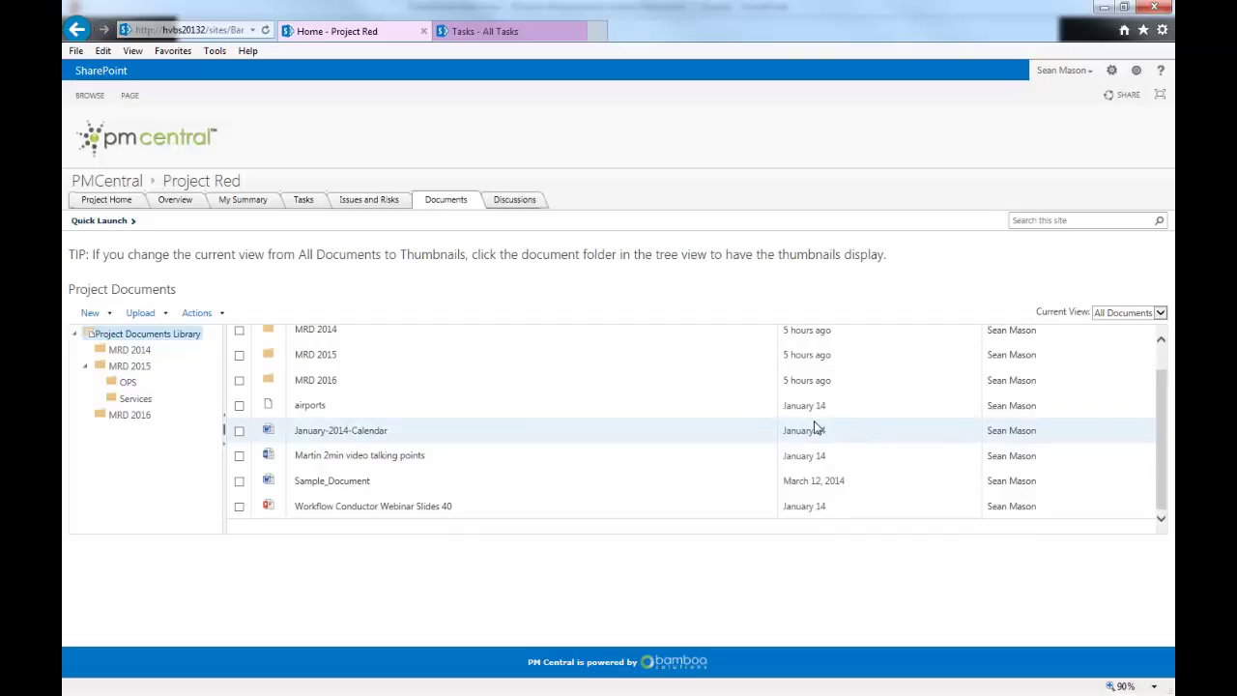
left_click(775, 434)
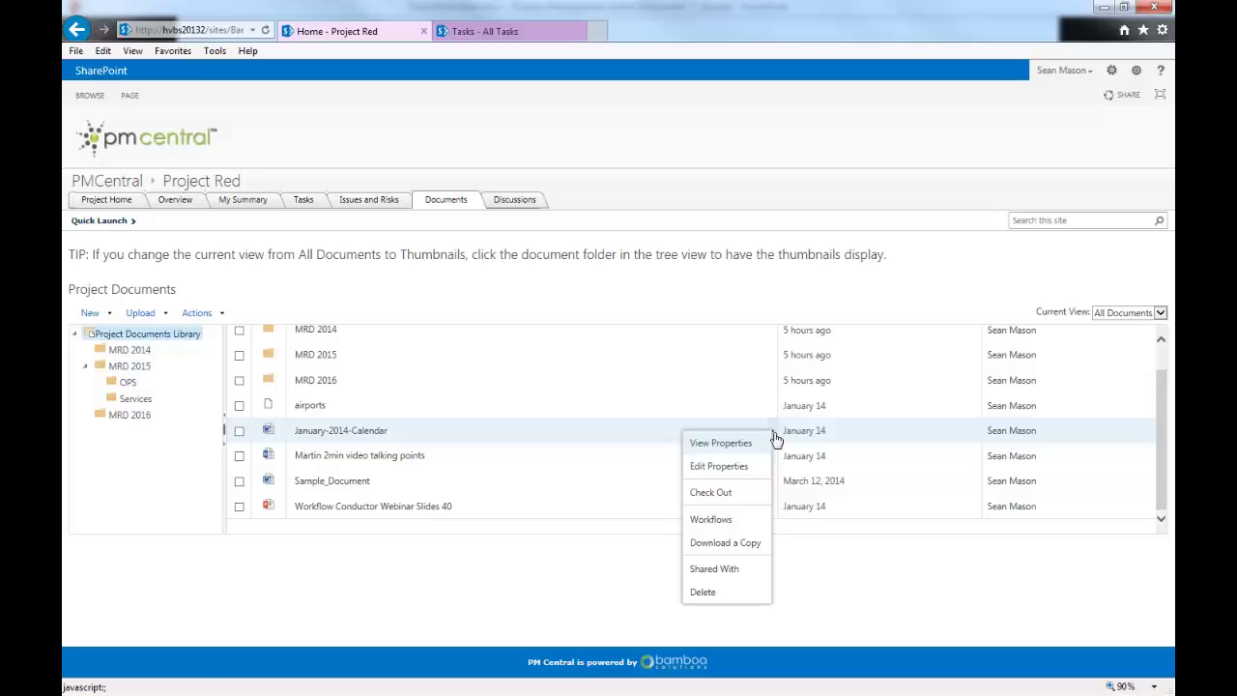
left_click(592, 545)
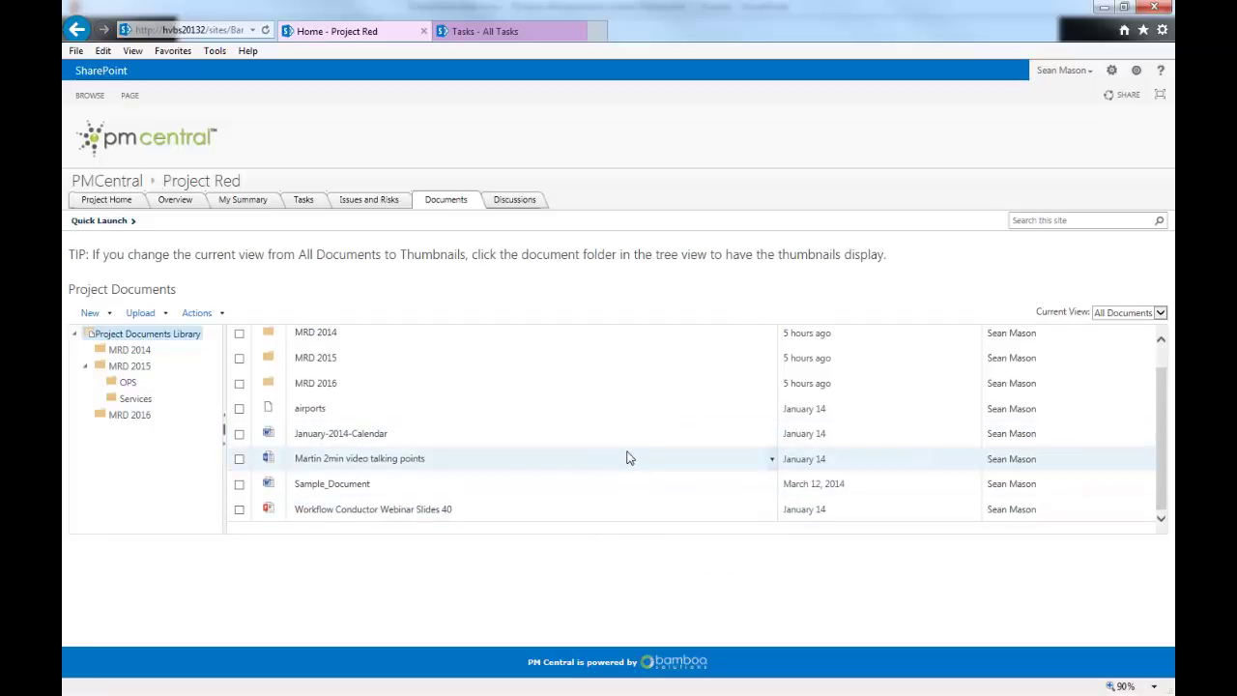
Step: Open the "Starting Up A Donut Shop?" thread in the project's discussions and read through its post and replies
left_click(528, 201)
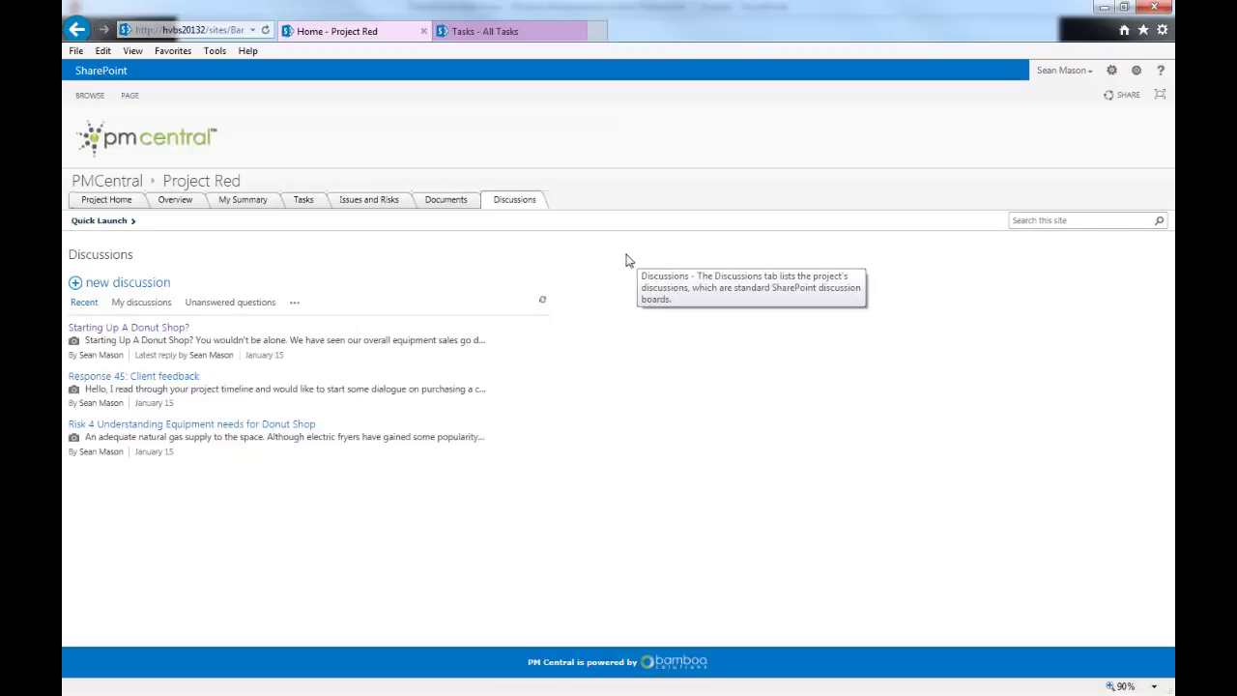
left_click(184, 332)
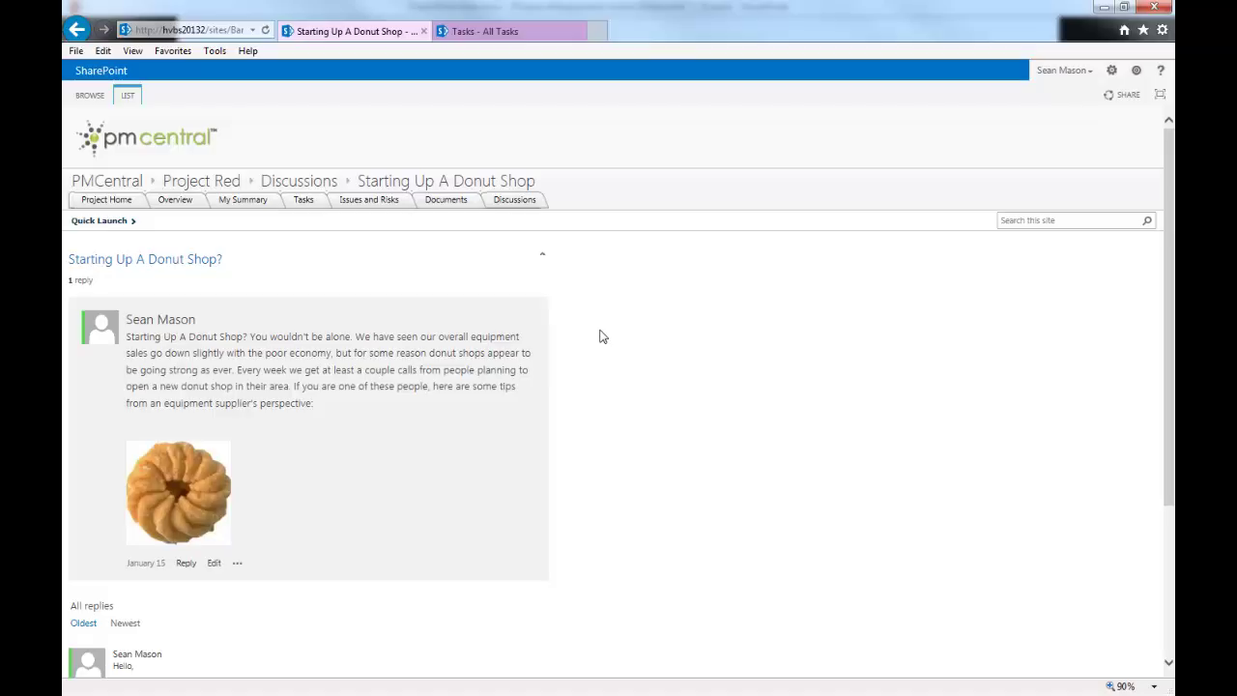
scroll(599, 337, "down", 1)
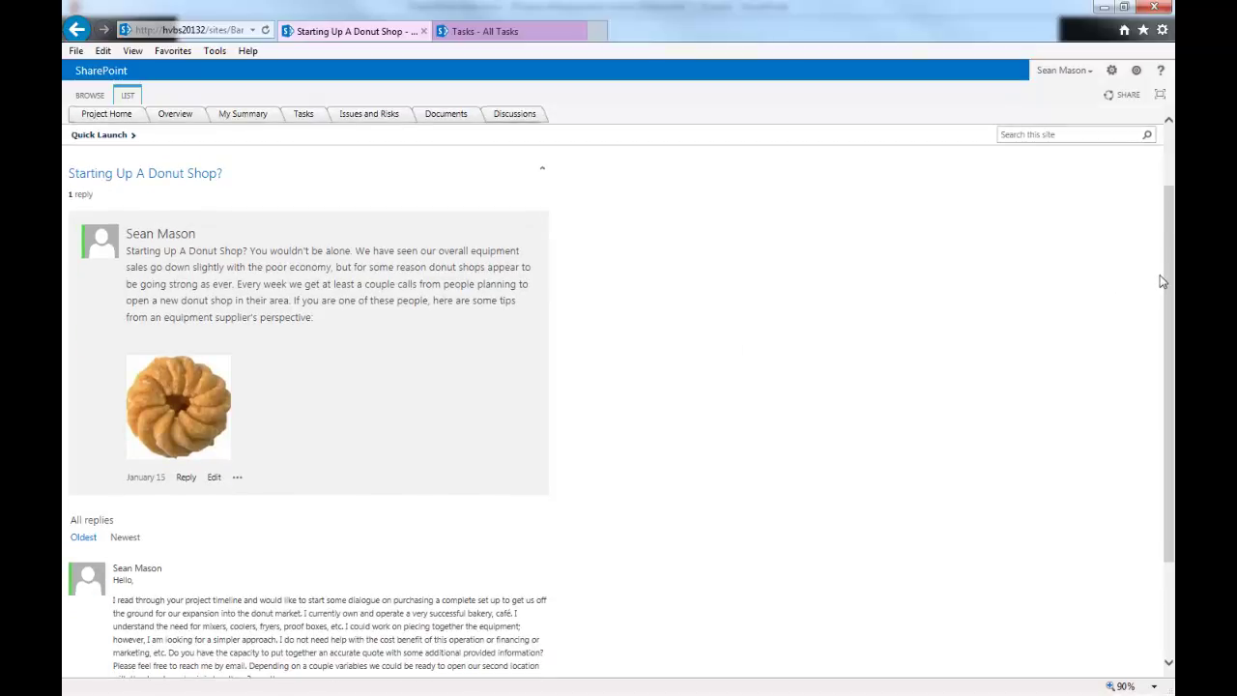
left_click_drag(1171, 281, 1166, 329)
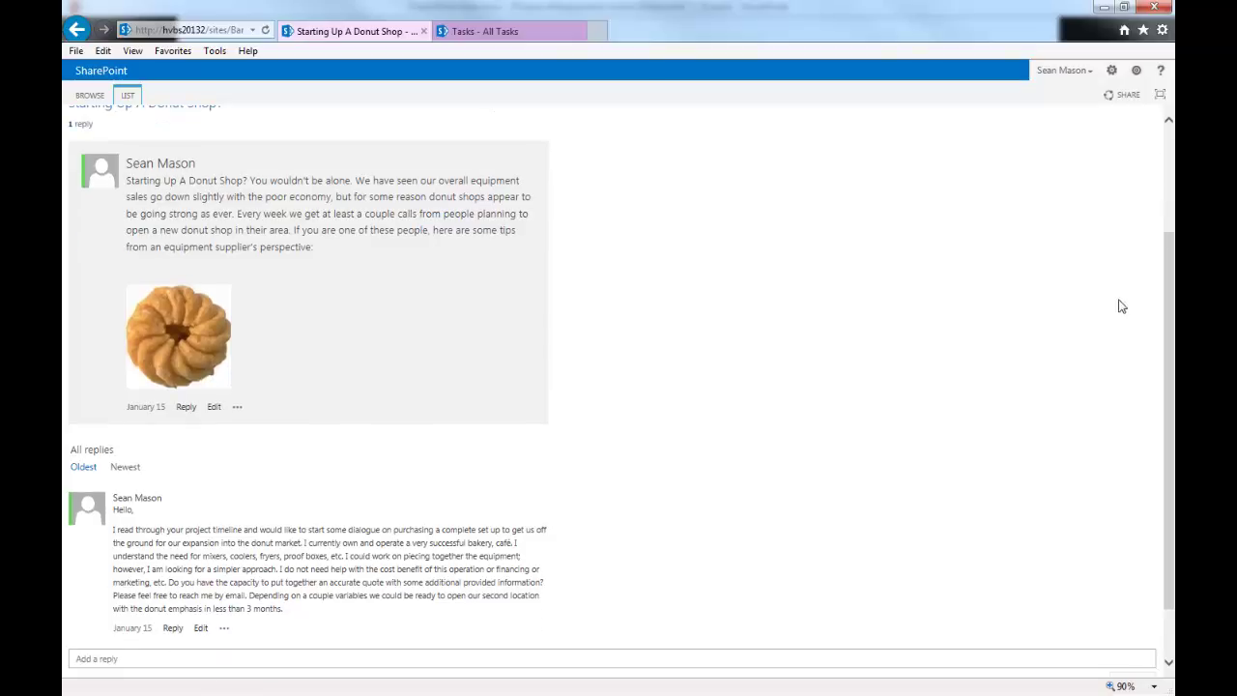
left_click_drag(1171, 298, 1171, 217)
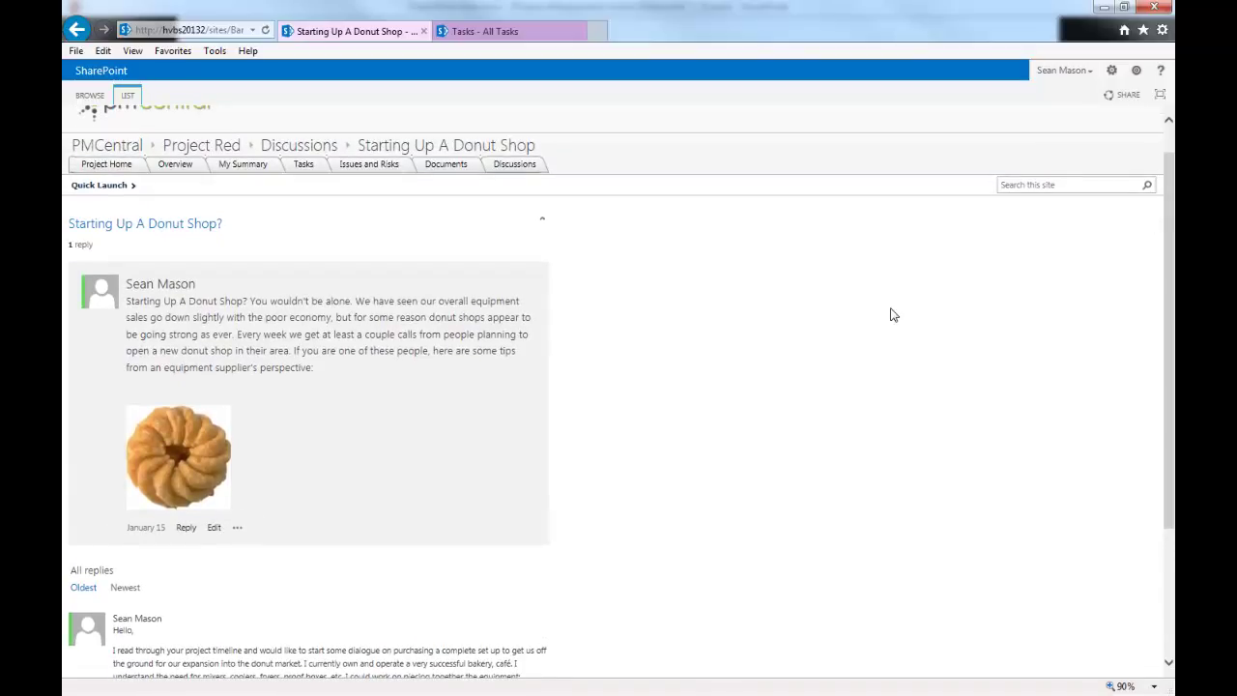
scroll(682, 346, "up", 1)
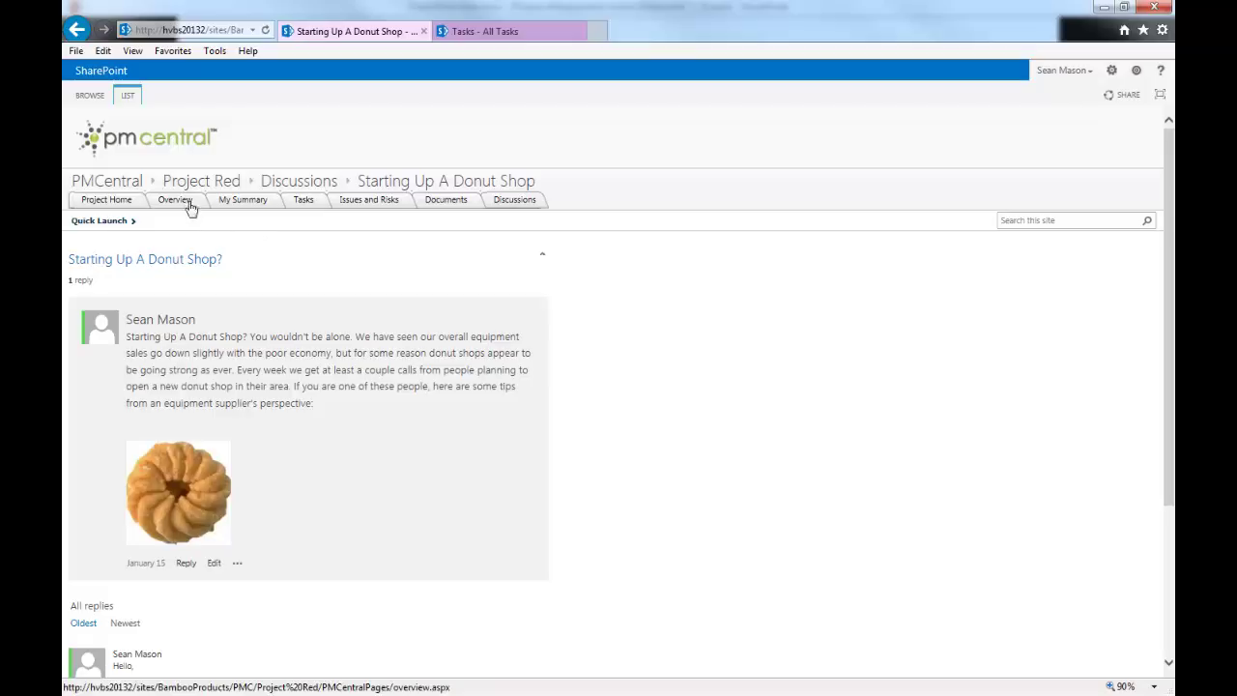
Step: View the project's Tasks page again and return to the Project Red home page
left_click(152, 143)
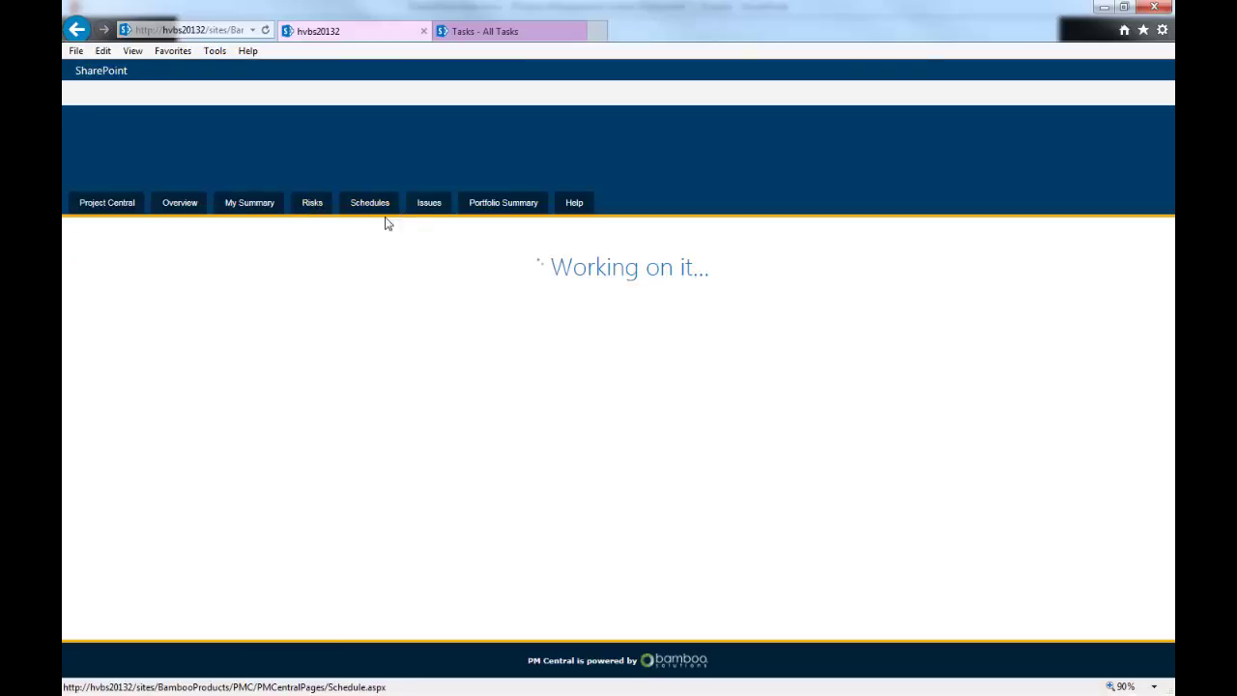
left_click(80, 30)
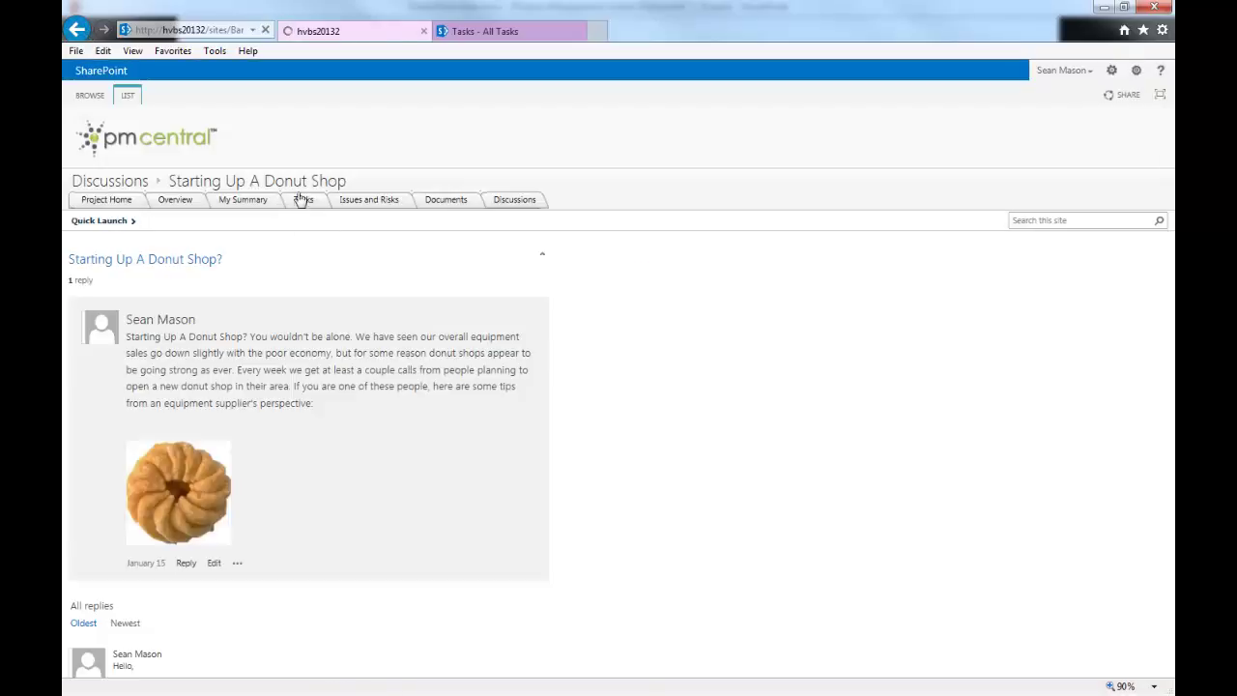
left_click(304, 199)
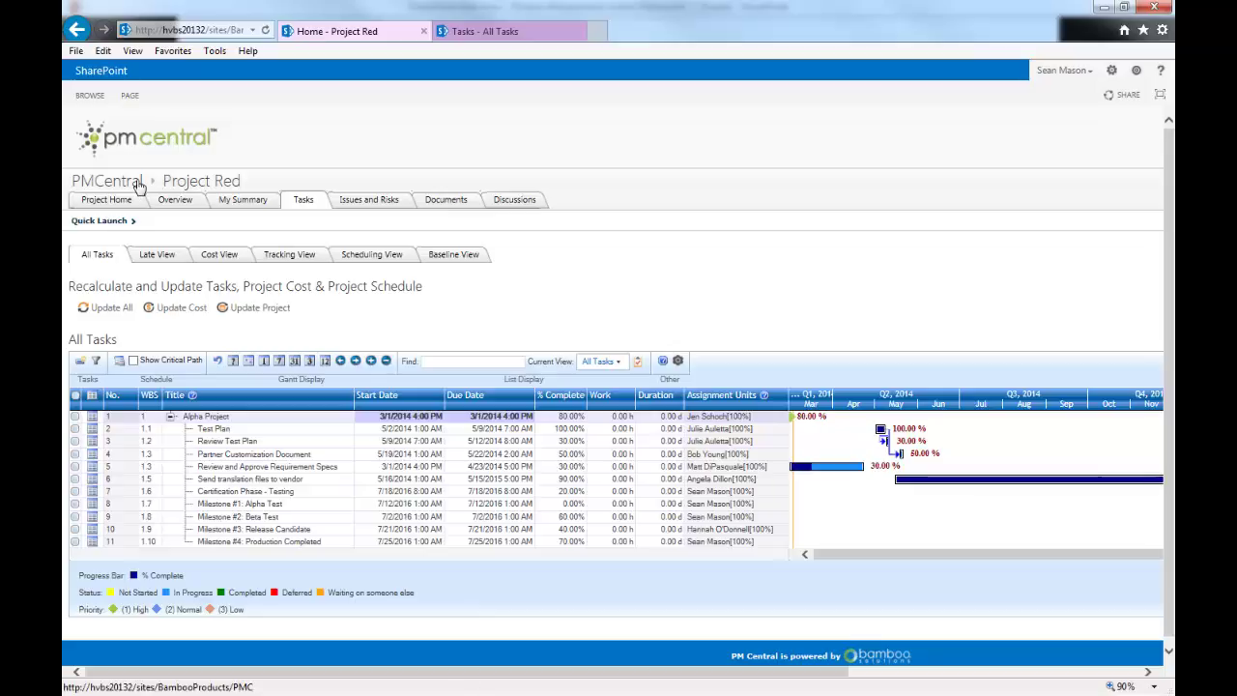
left_click(215, 186)
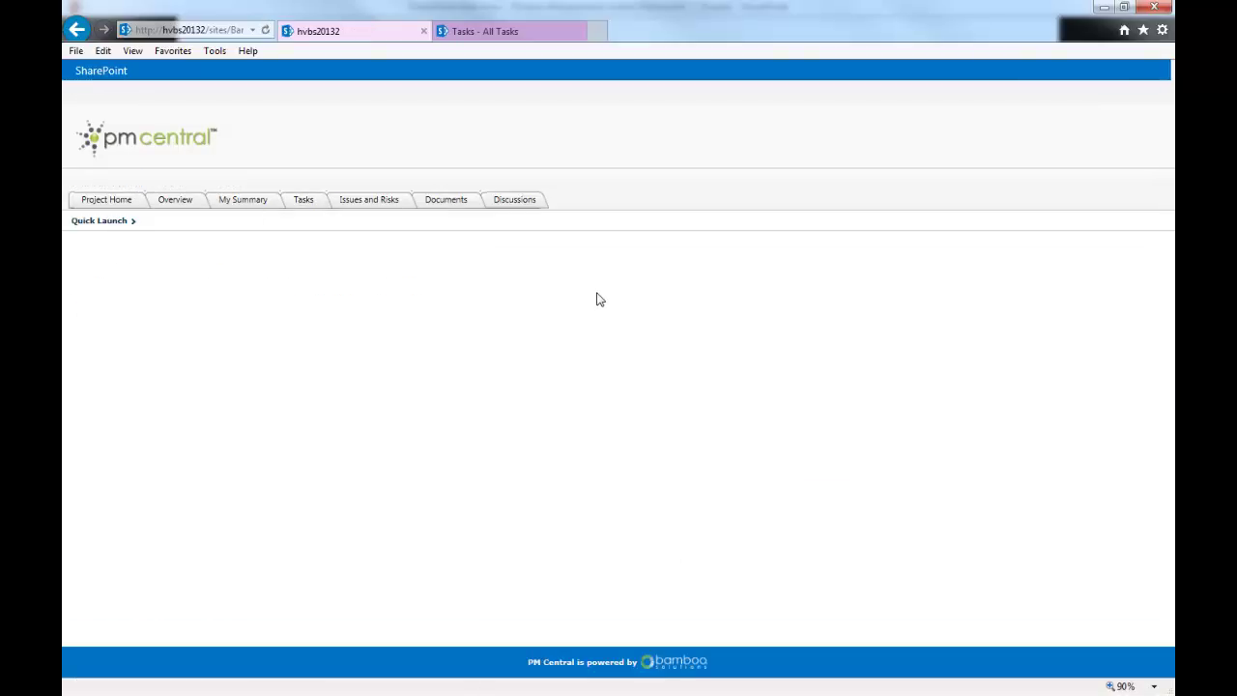